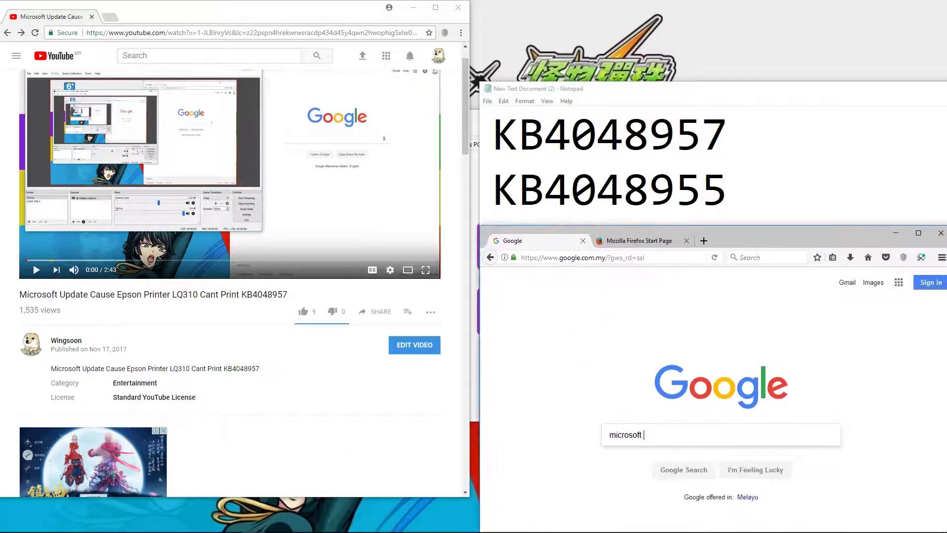
Drag the Firefox window to the top-left so the Notepad KB list is uncovered
drag(783, 229, 309, 42)
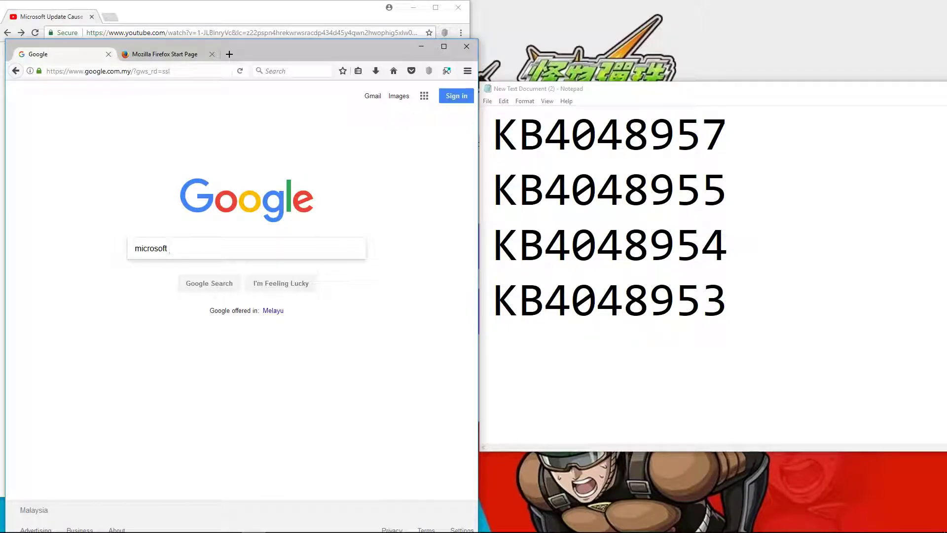
Search 'microsoft KB4048956' and mark the Epson printer known issue in its support article
text(KB)
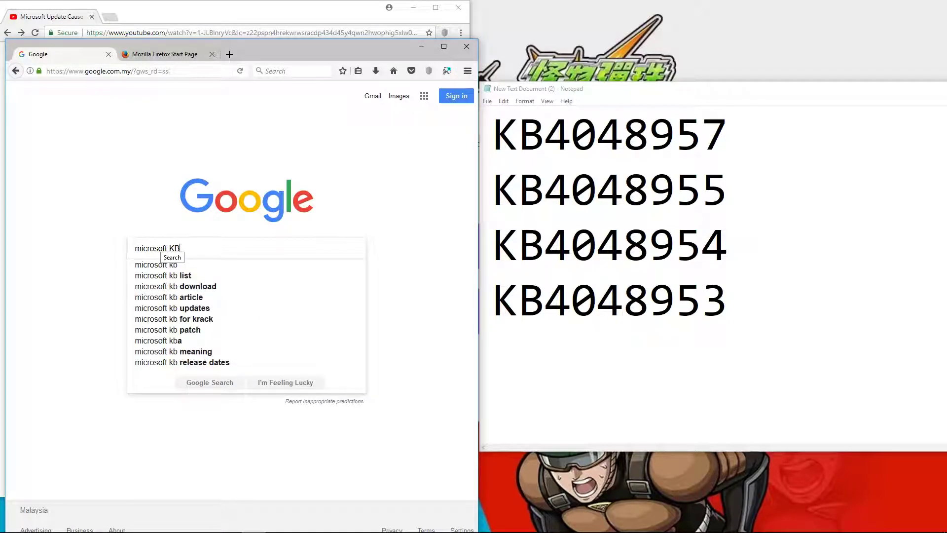
text(40489)
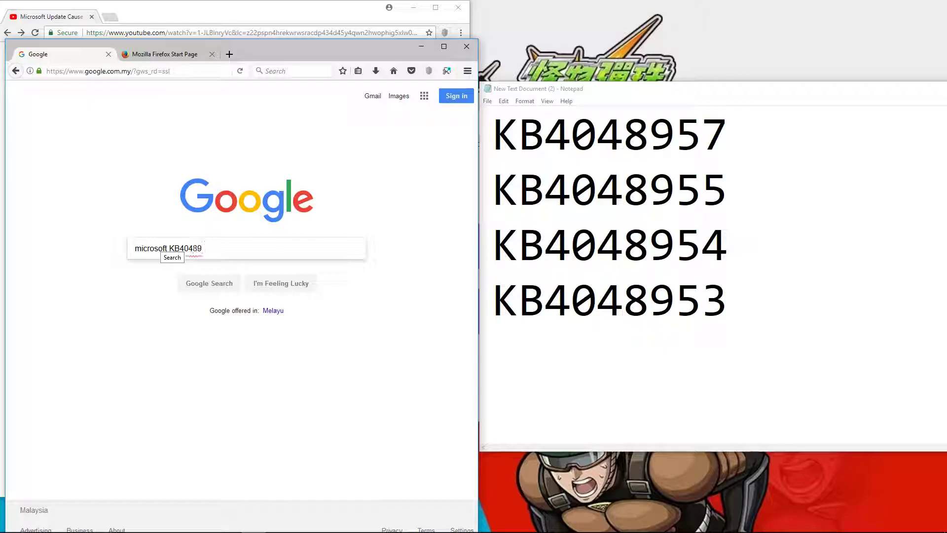
text(56)
key(Return)
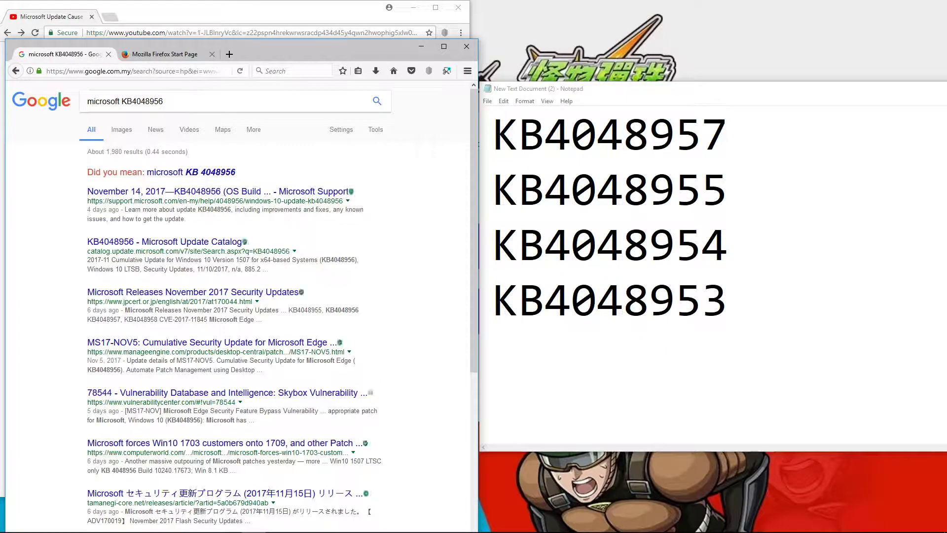
click(217, 191)
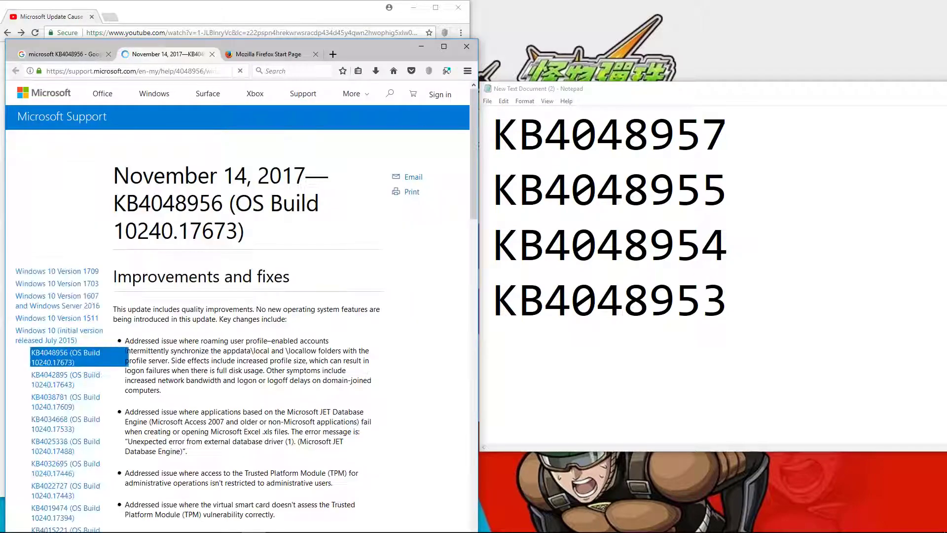
scroll(242, 306, down, 5)
scroll(242, 306, down, 2)
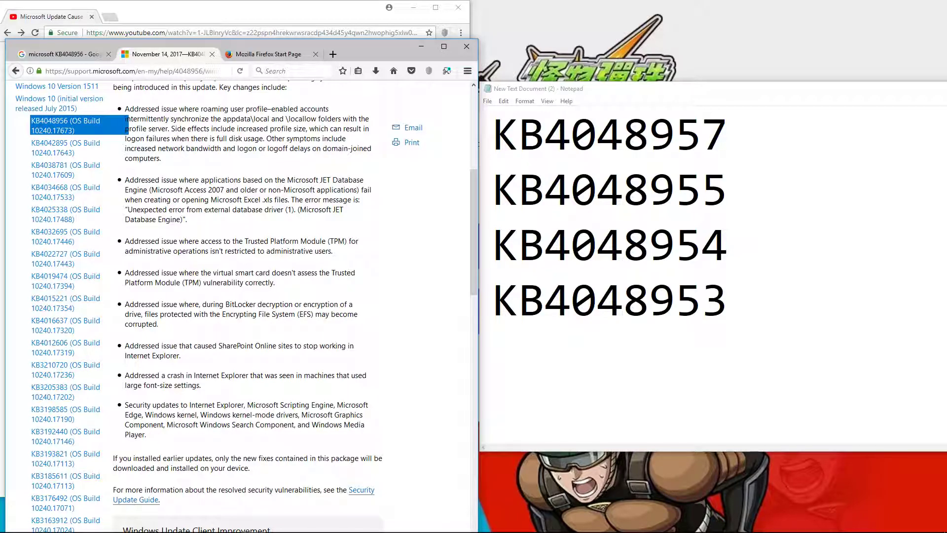
scroll(242, 306, down, 5)
scroll(242, 306, down, 3)
scroll(241, 305, down, 6)
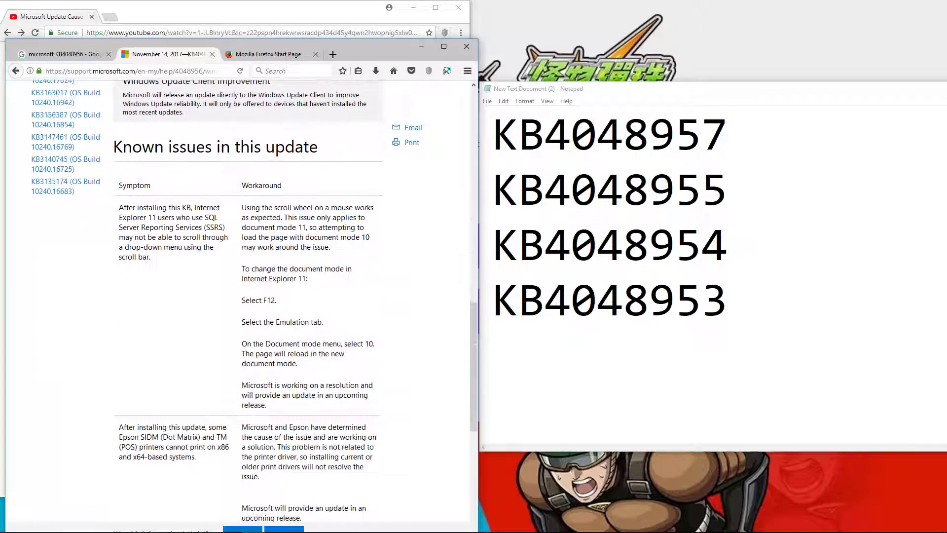
scroll(242, 305, down, 2)
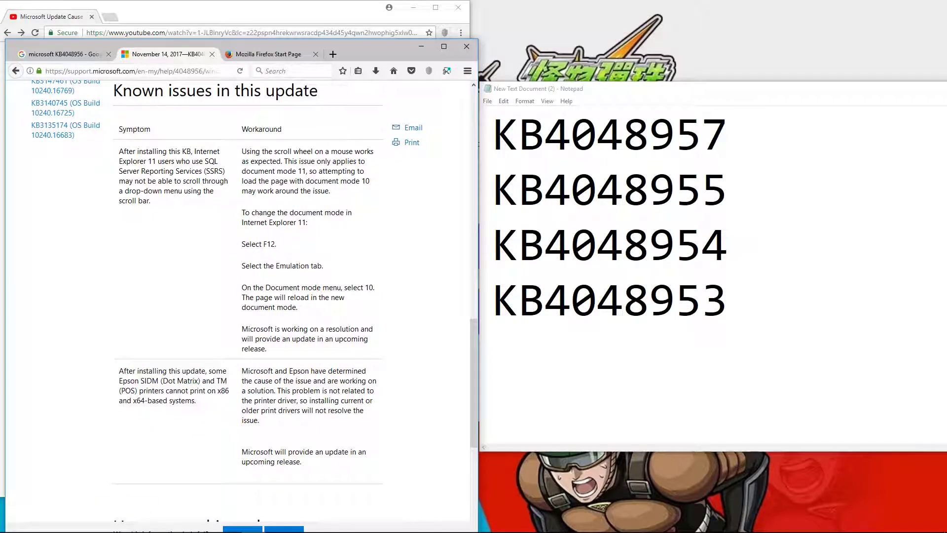
drag(301, 461, 119, 371)
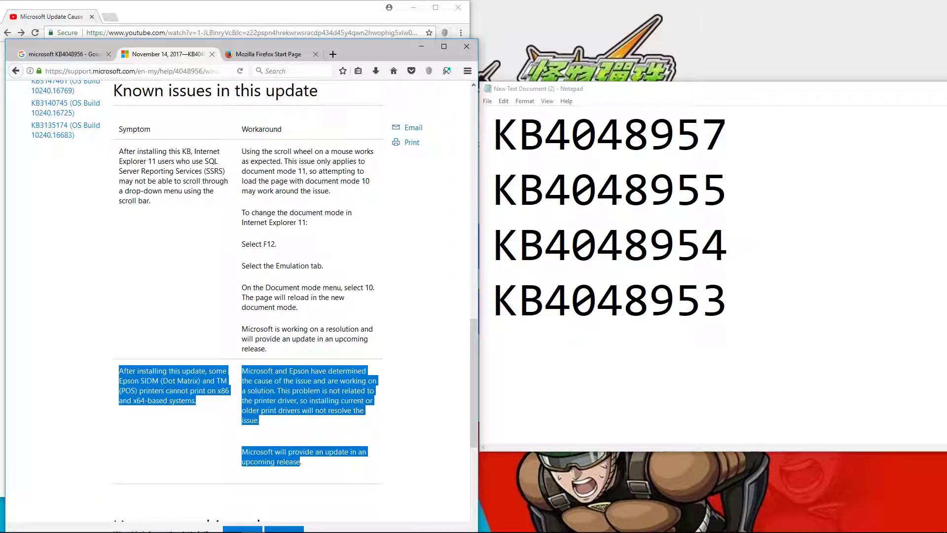
Add KB4048956 as a new second line in the Notepad list
double_click(610, 134)
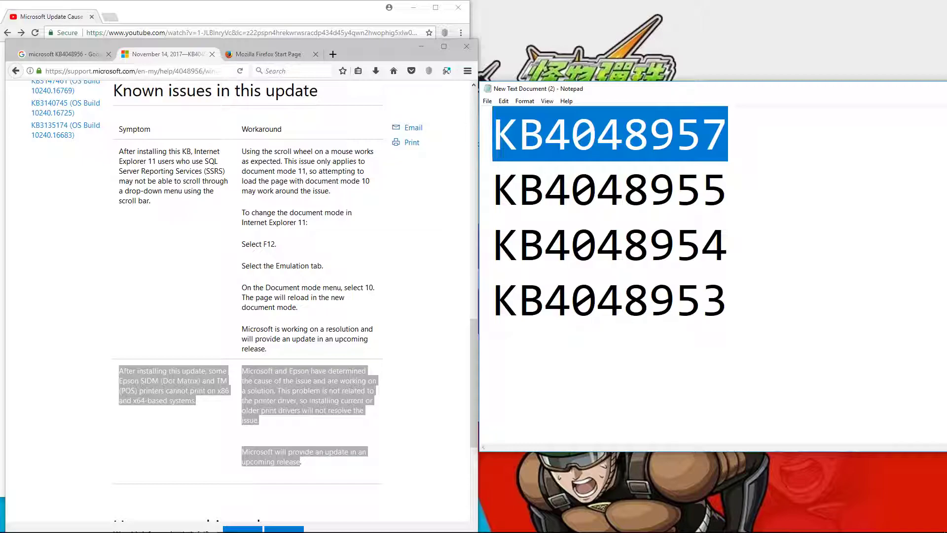
key(ctrl+c)
key(End)
key(Return)
key(ctrl+v)
key(BackSpace)
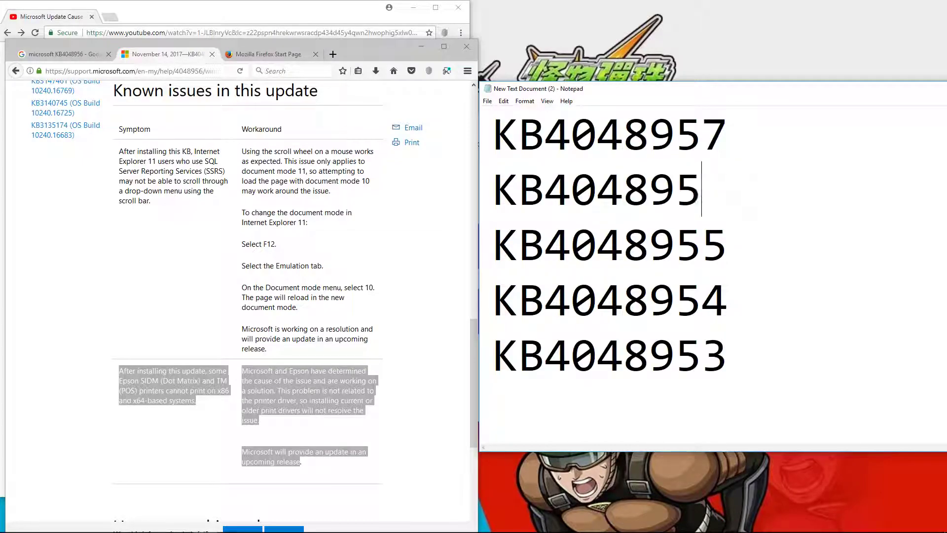
text(6)
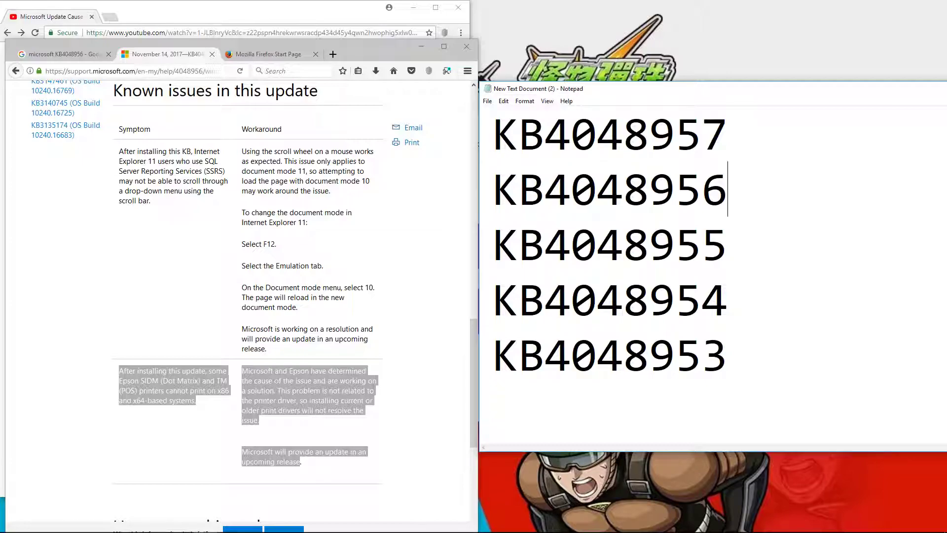
Search KB4048955 and mark the Epson known issue in its Microsoft support article
scroll(246, 296, up, 5)
scroll(246, 296, up, 5)
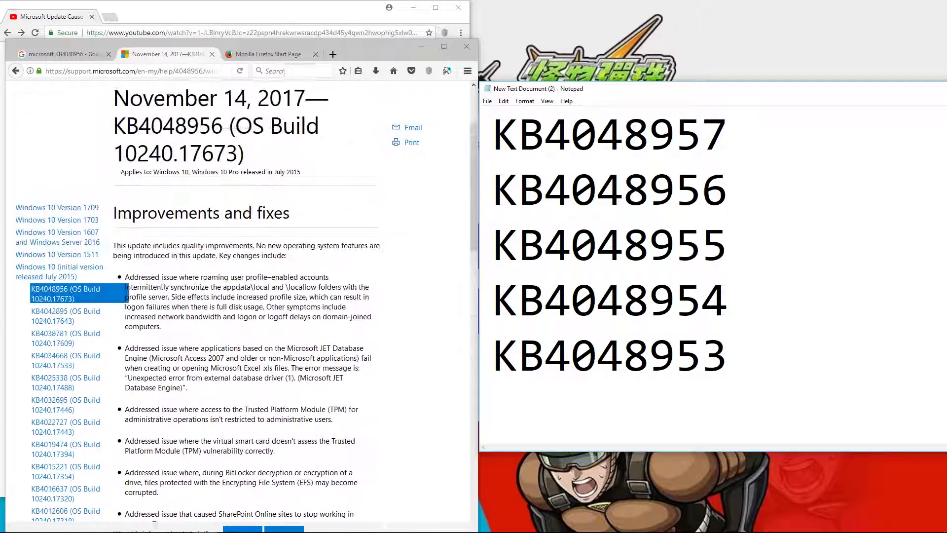
scroll(246, 296, up, 5)
drag(728, 245, 493, 245)
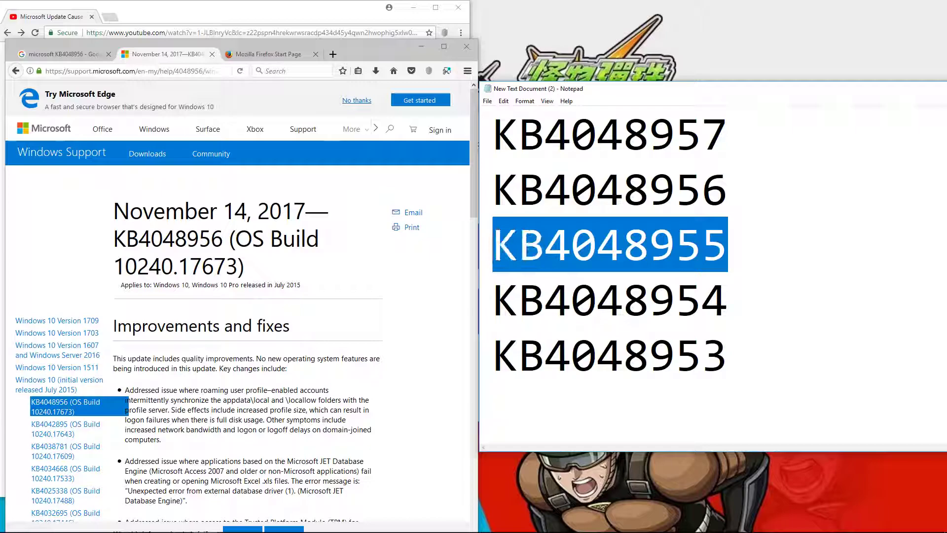
drag(592, 245, 163, 54)
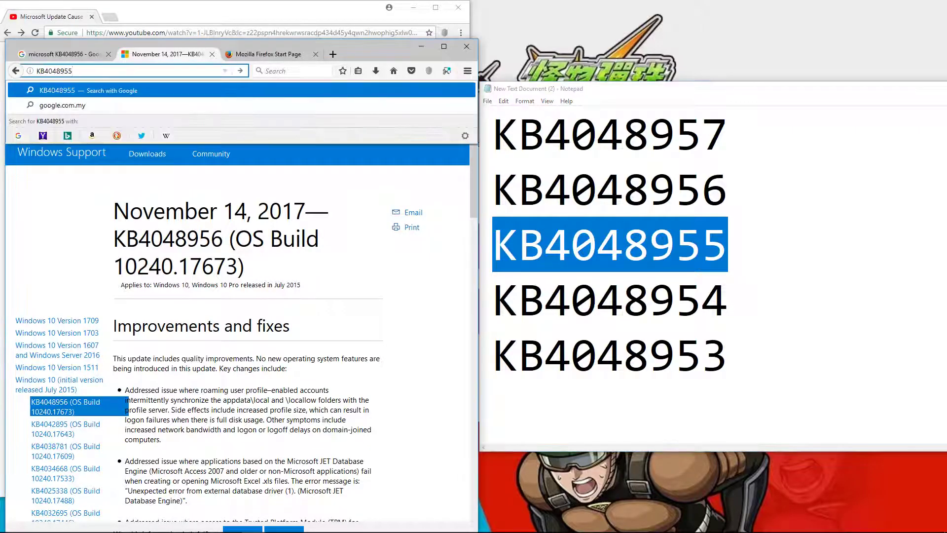
click(196, 172)
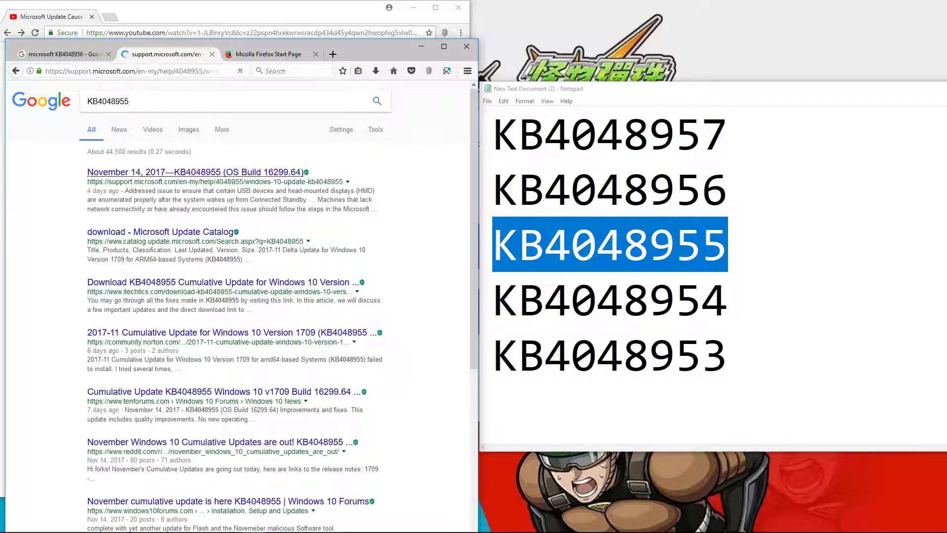
scroll(241, 306, down, 5)
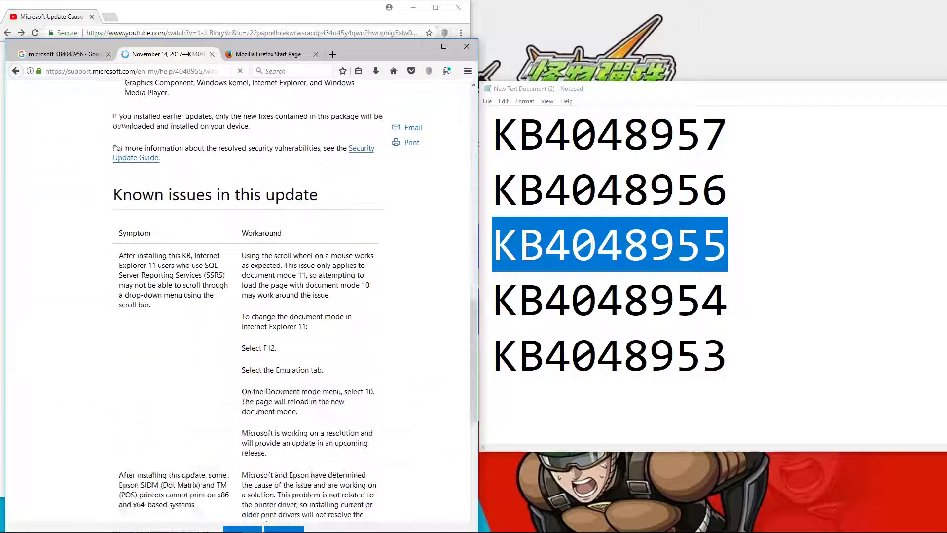
scroll(242, 306, down, 5)
scroll(242, 306, up, 2)
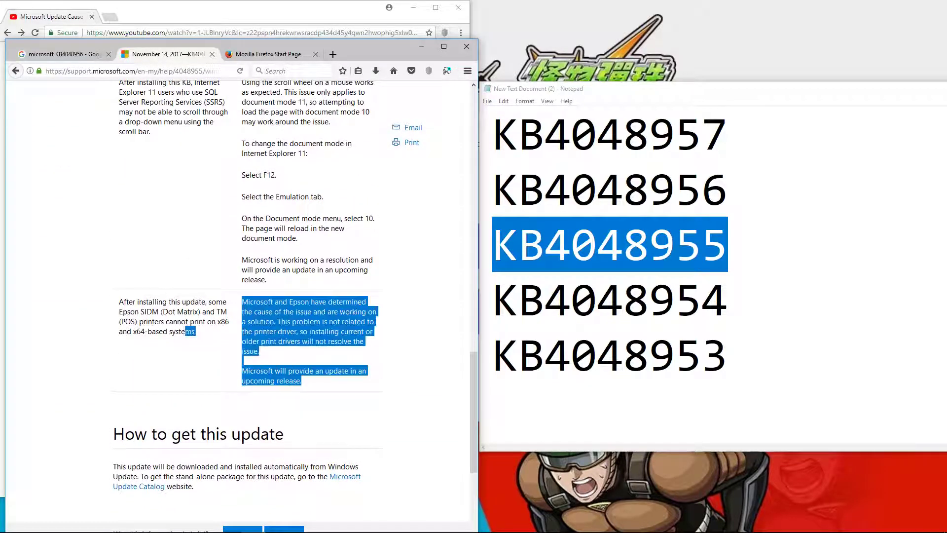
drag(302, 381, 120, 301)
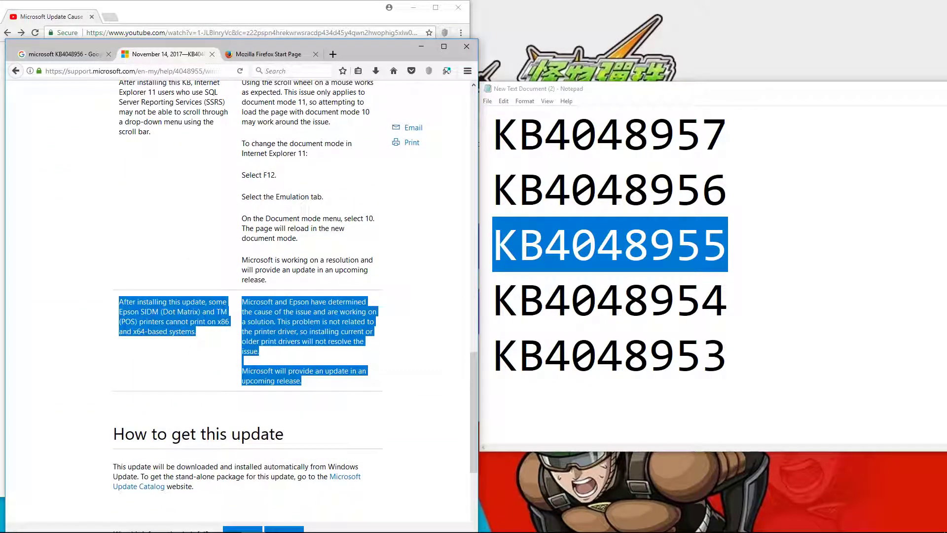
Confirm KB4048954's support article lists the Epson printer issue, then select KB4048953 in Notepad
drag(728, 301, 491, 300)
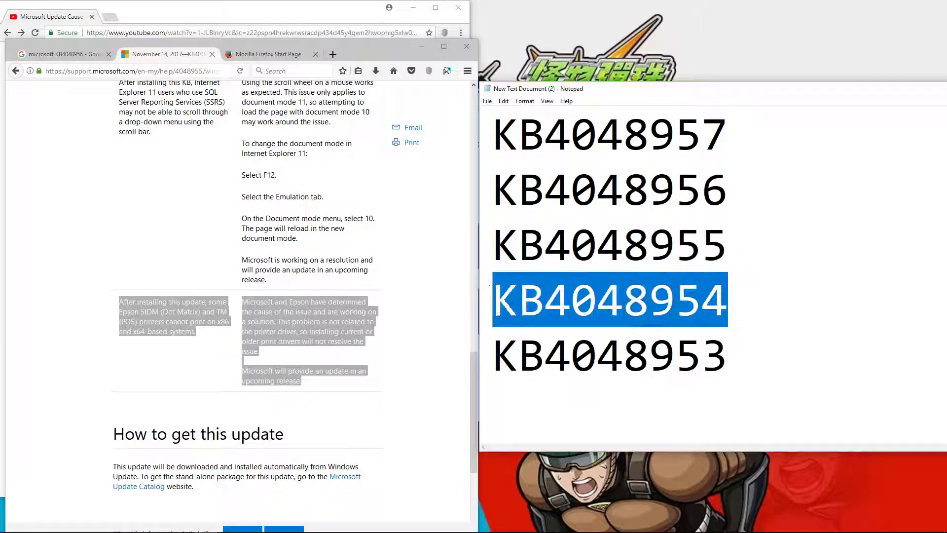
key(ctrl+c)
key(alt+Tab)
key(ctrl+l)
key(ctrl+v)
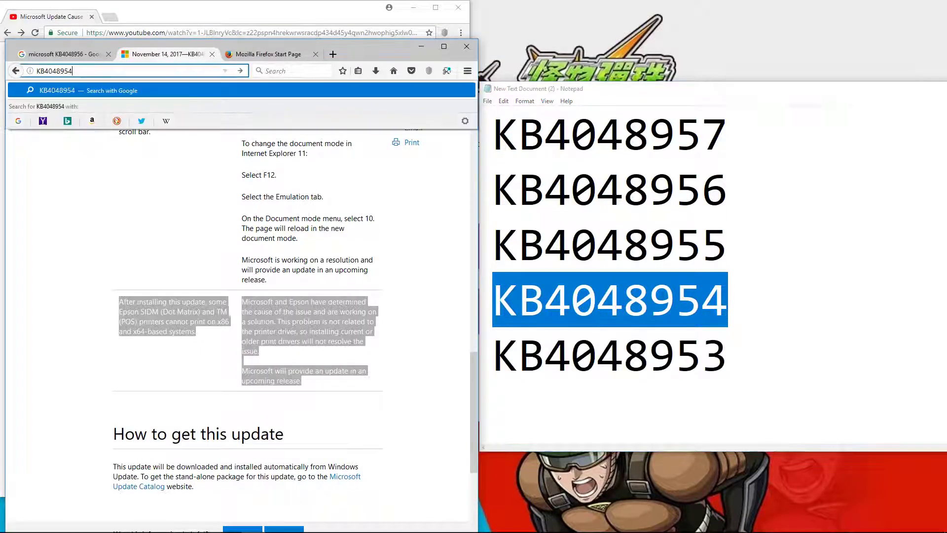
key(Return)
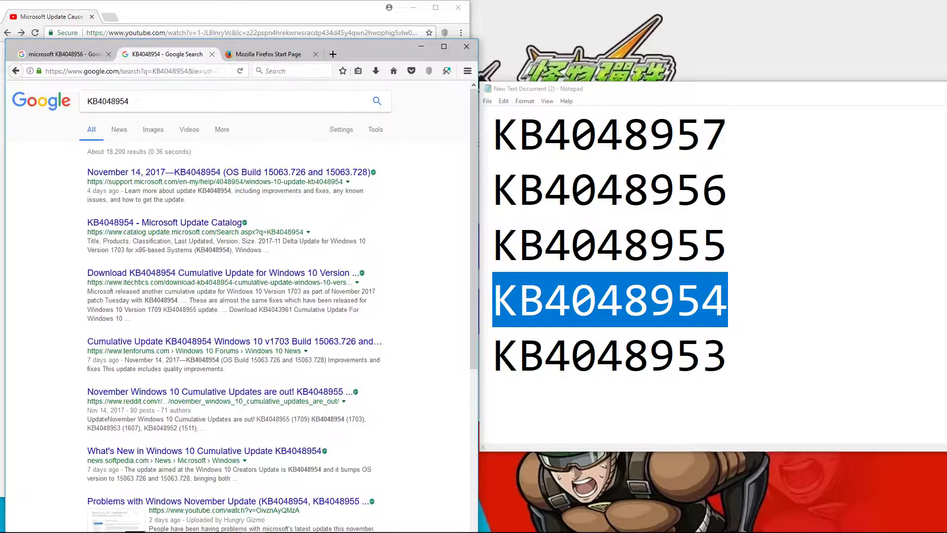
click(198, 173)
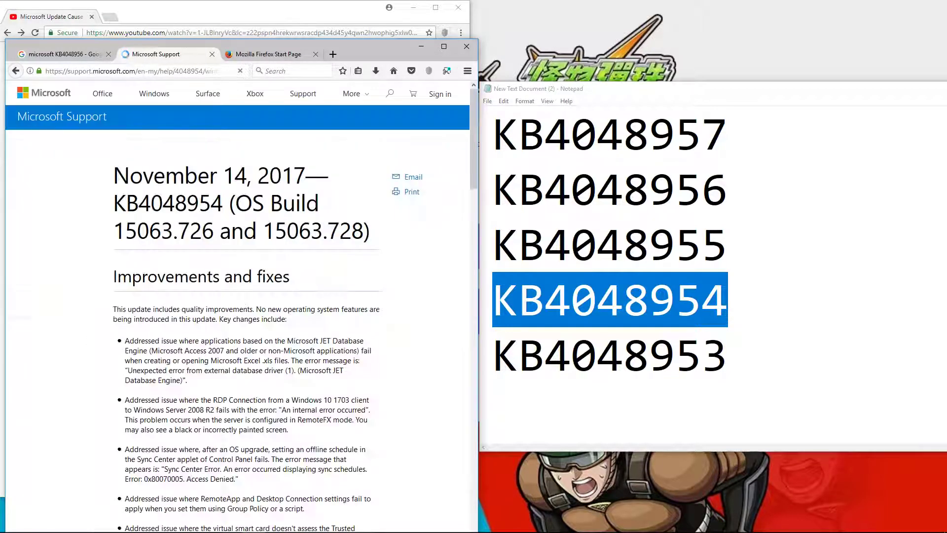
scroll(237, 295, down, 10)
scroll(237, 296, down, 10)
scroll(236, 296, down, 1)
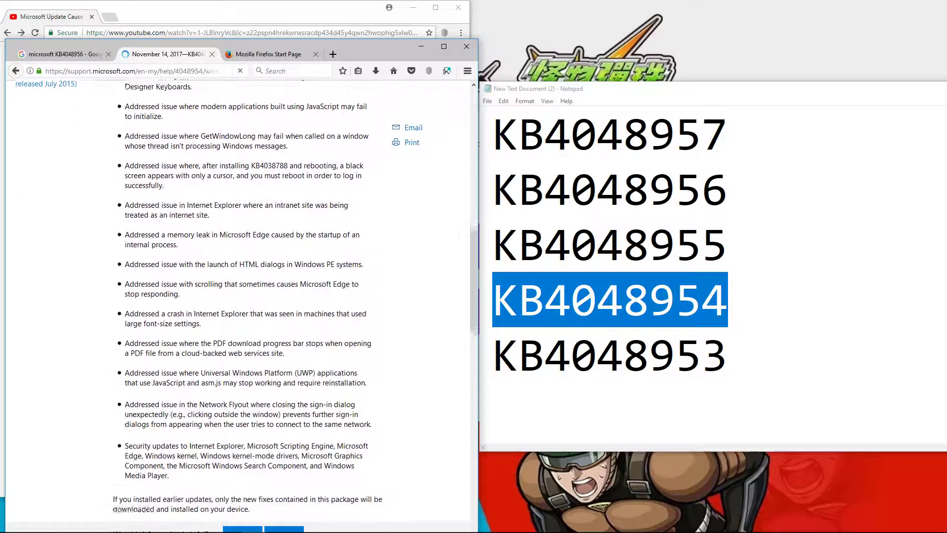
scroll(236, 296, down, 5)
scroll(237, 296, down, 3)
scroll(237, 296, down, 3)
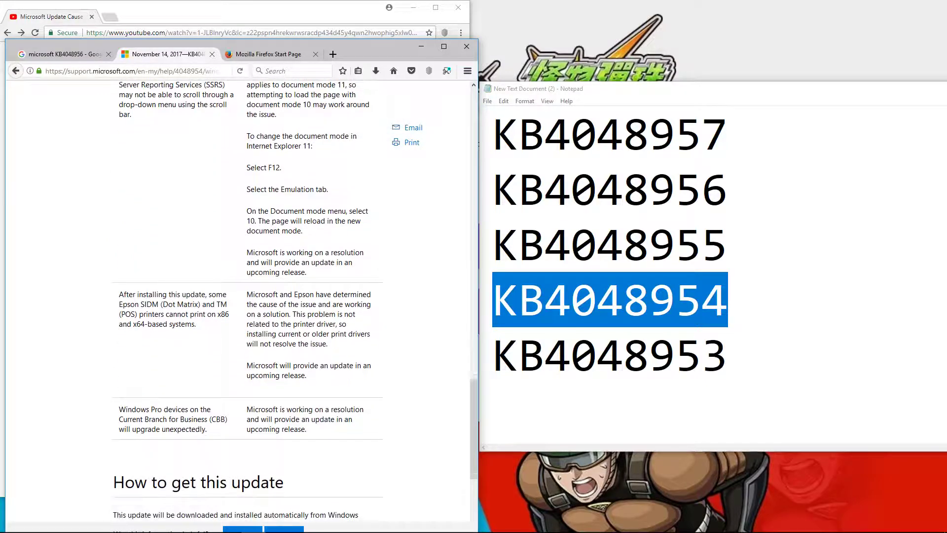
drag(119, 295, 196, 324)
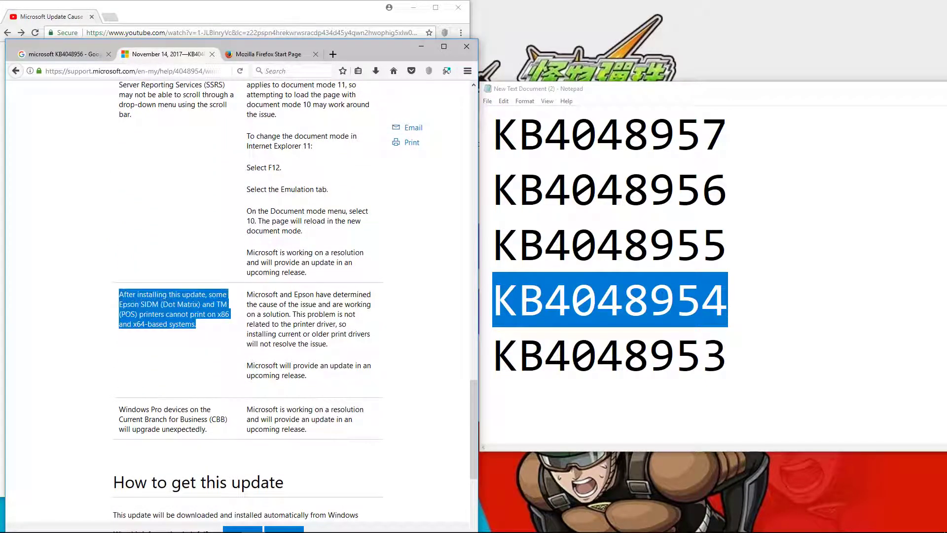
drag(727, 355, 494, 355)
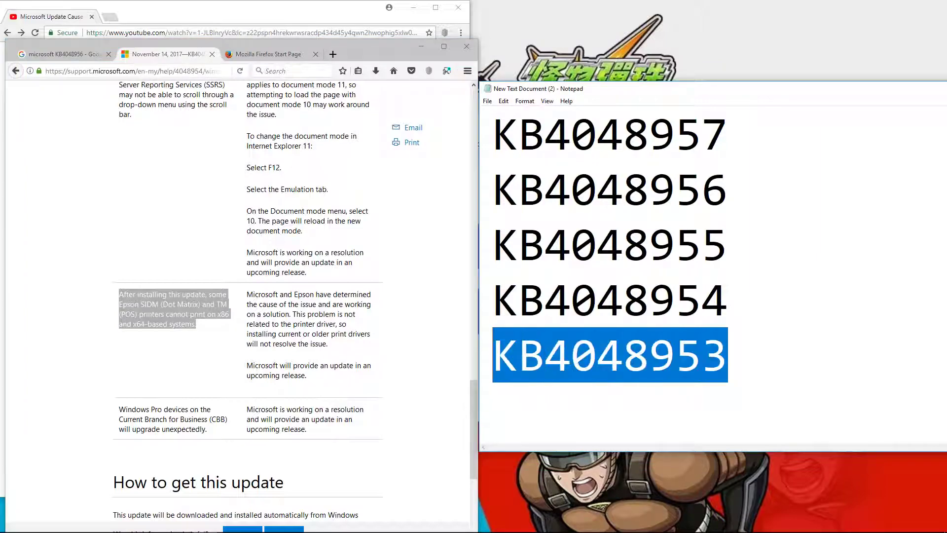
Search KB4048953 and mark the Epson printer symptom in its support article
key(ctrl+c)
key(alt+Tab)
key(ctrl+l)
key(ctrl+v)
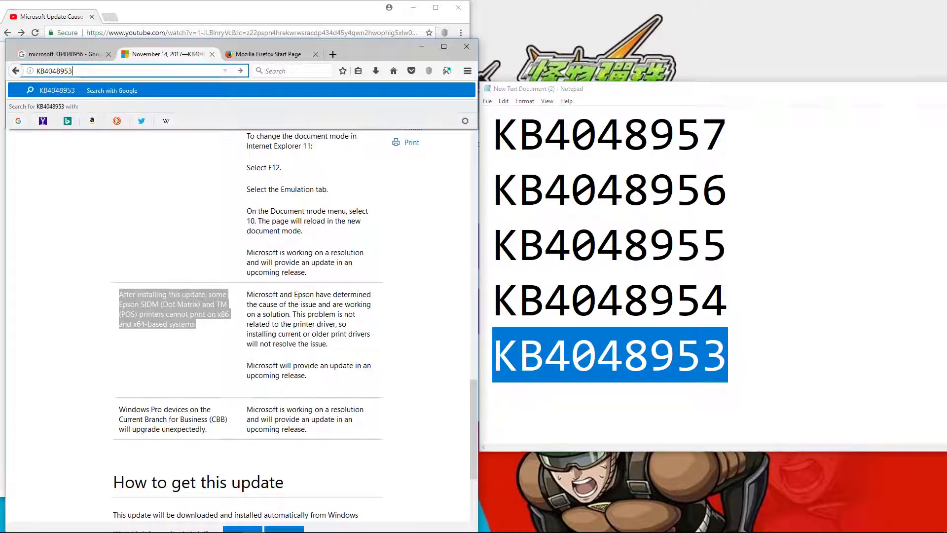
key(Return)
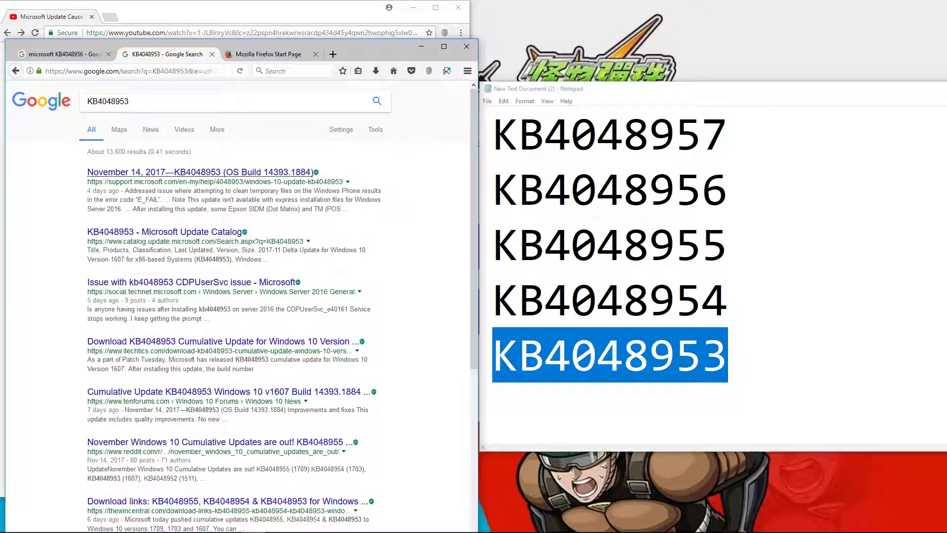
click(200, 172)
scroll(242, 306, down, 5)
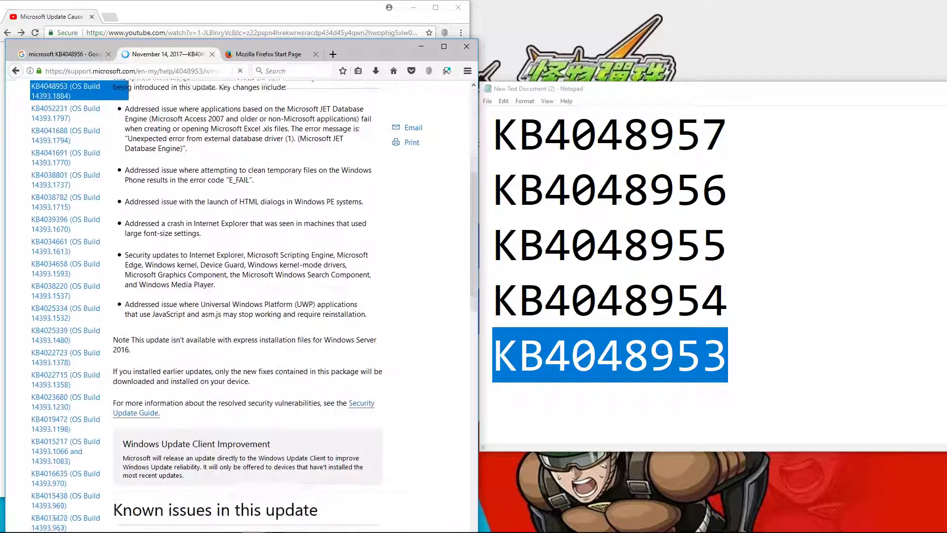
scroll(241, 306, down, 10)
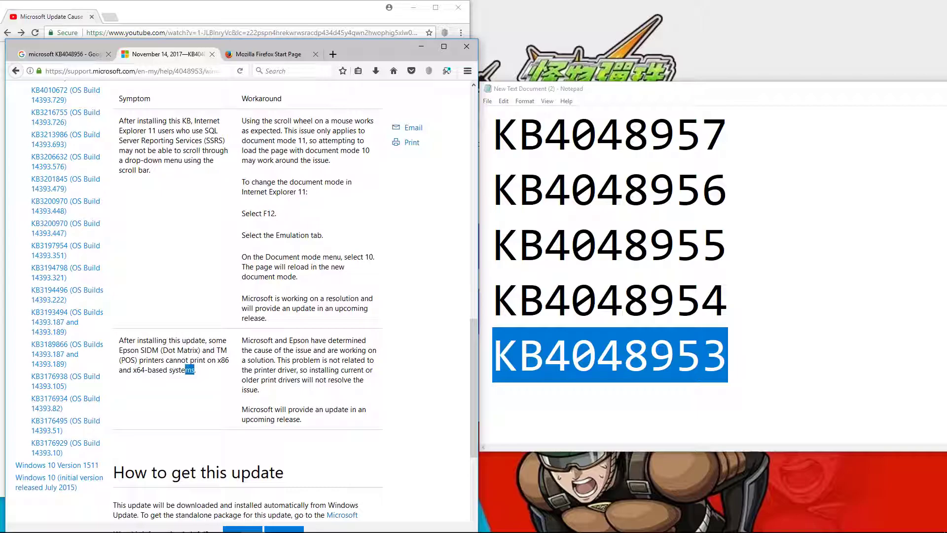
drag(195, 370, 119, 340)
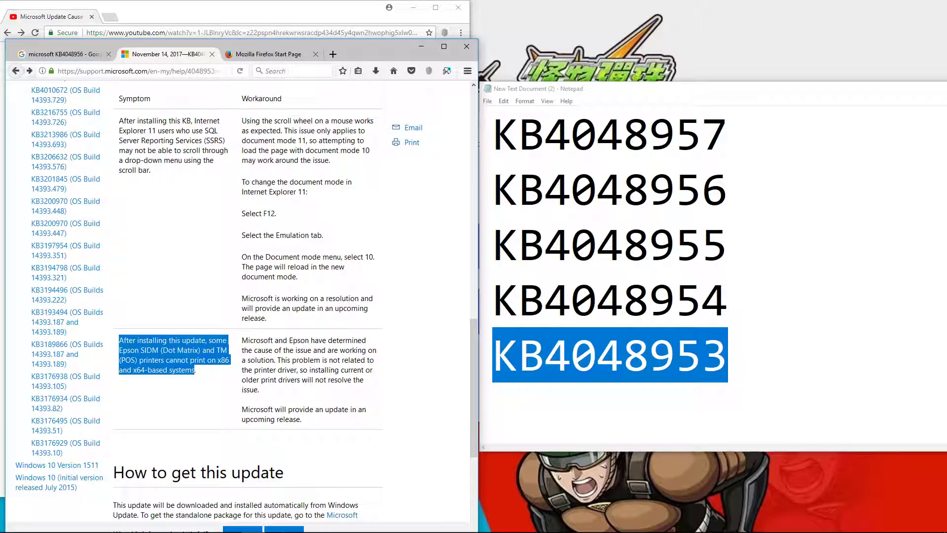
scroll(242, 296, up, 5)
scroll(242, 296, up, 5)
scroll(242, 296, up, 3)
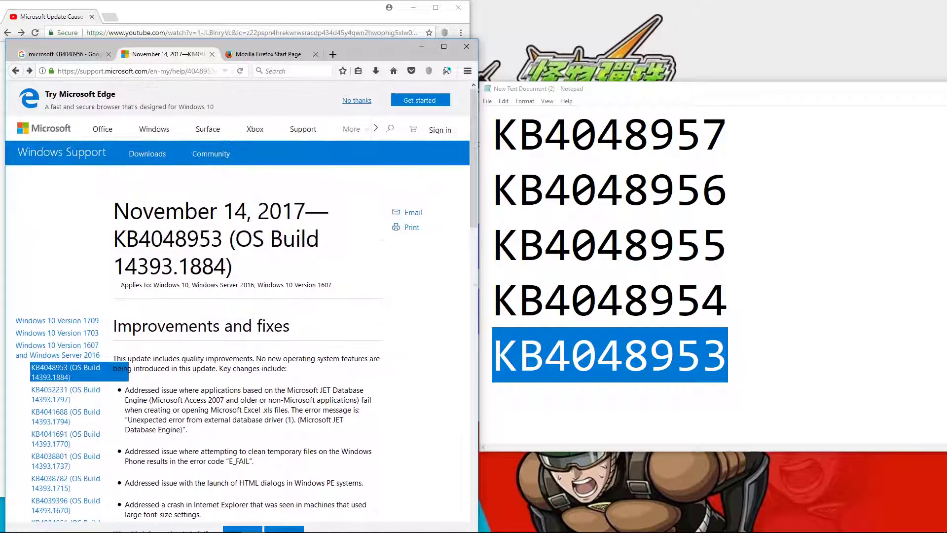
Search KB4048952 and mark the Epson known issue in its support article
key(ctrl+l)
key(ctrl+v)
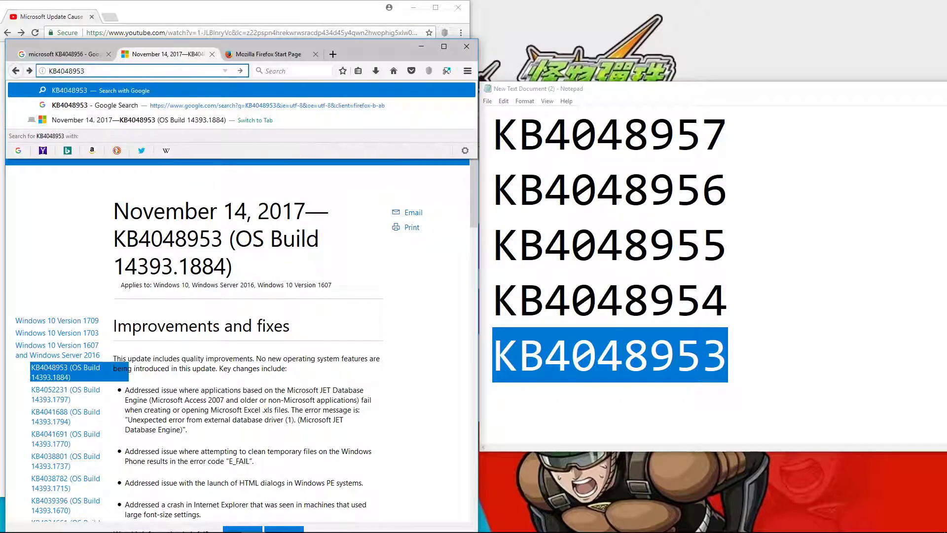
key(BackSpace)
text(2)
key(Return)
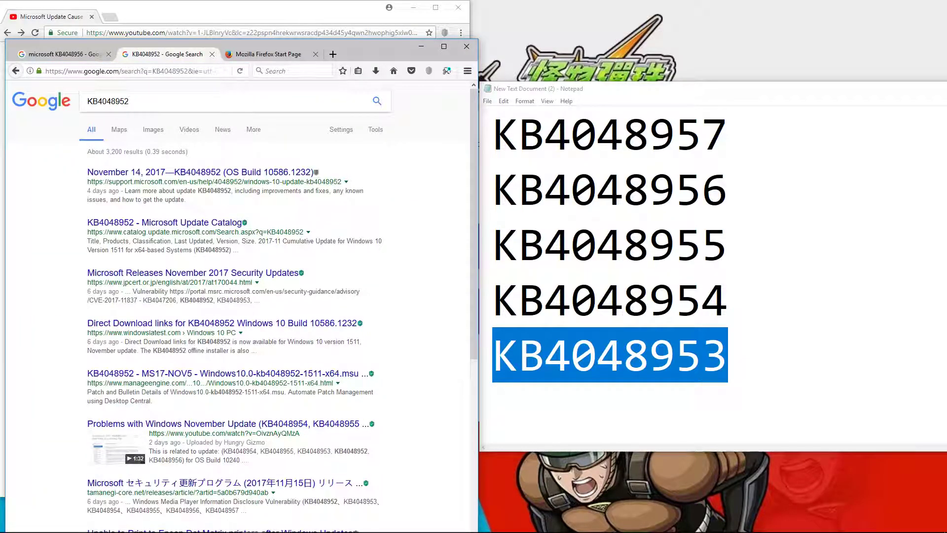
click(198, 172)
scroll(42, 248, down, 5)
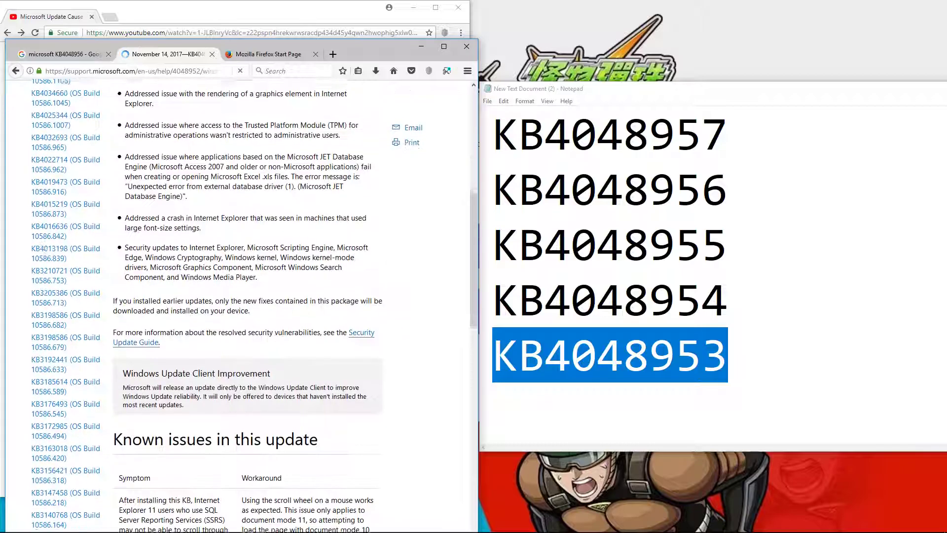
scroll(197, 296, down, 5)
scroll(197, 295, down, 2)
drag(135, 405, 196, 435)
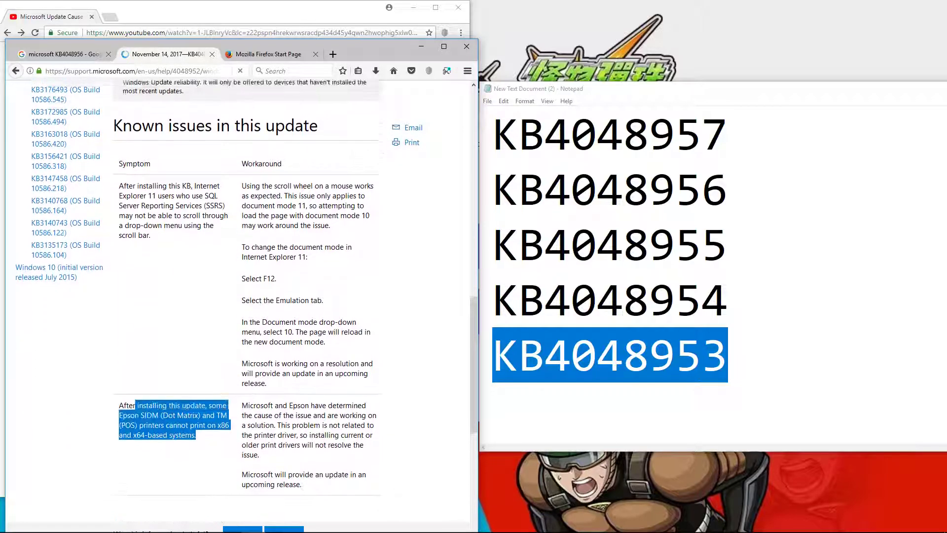
Add KB4048952 at the end of the Notepad list and stretch Notepad to full screen height
click(592, 410)
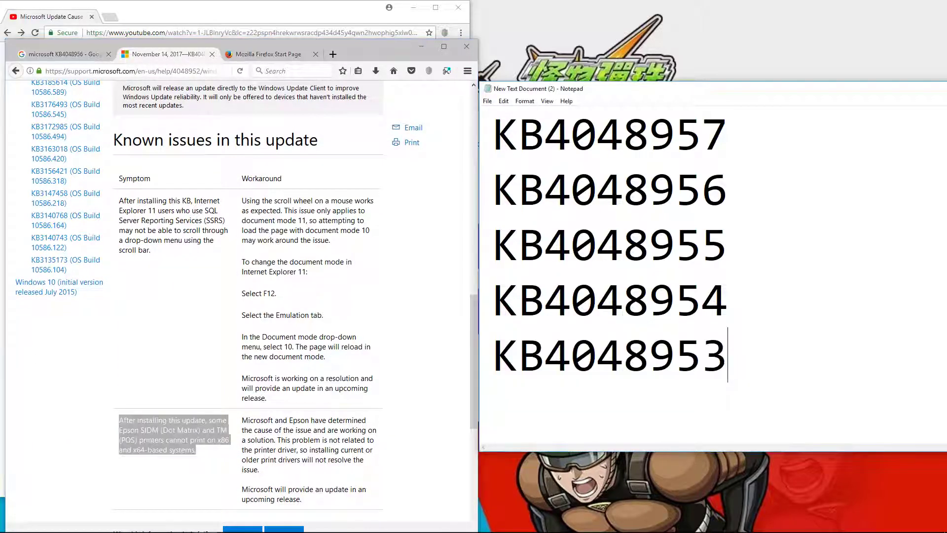
key(ctrl+v)
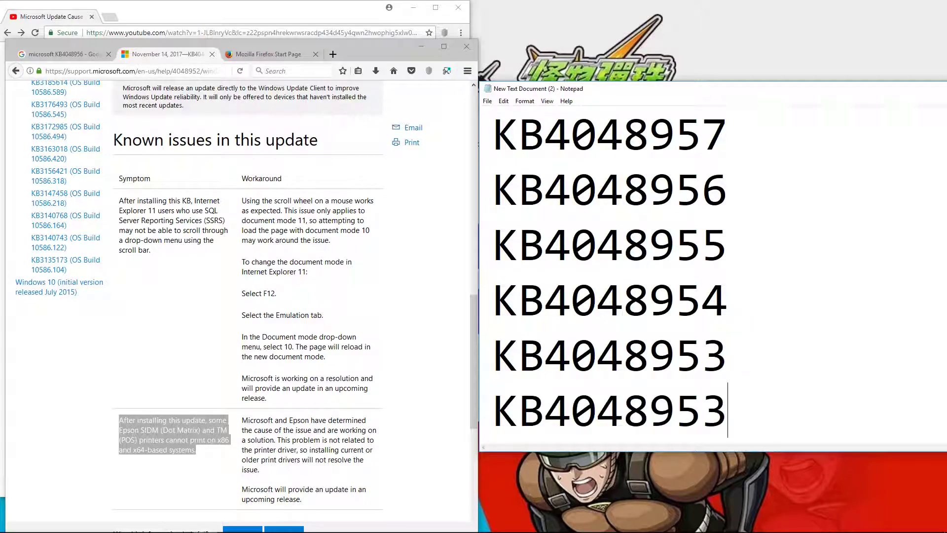
key(BackSpace)
text(2)
drag(598, 450, 598, 522)
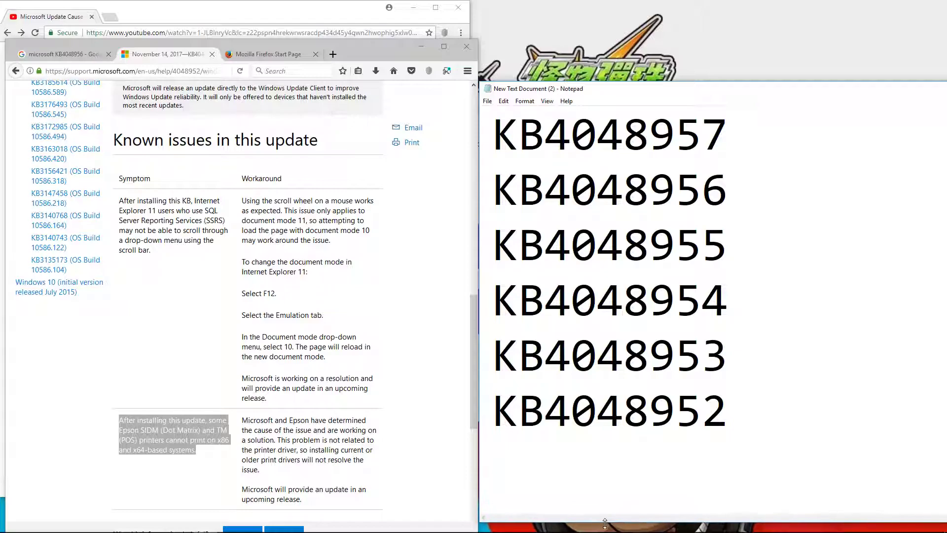
drag(597, 93, 595, 13)
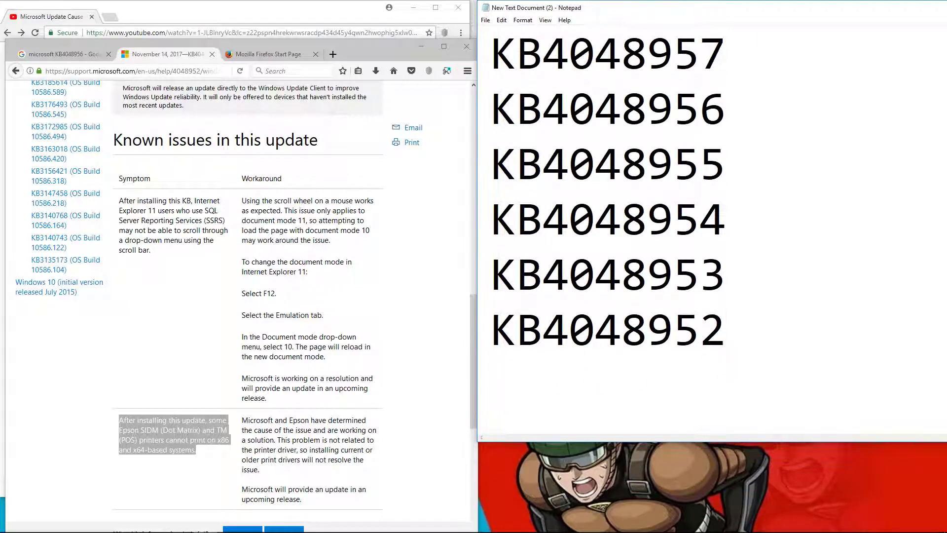
drag(614, 441, 614, 530)
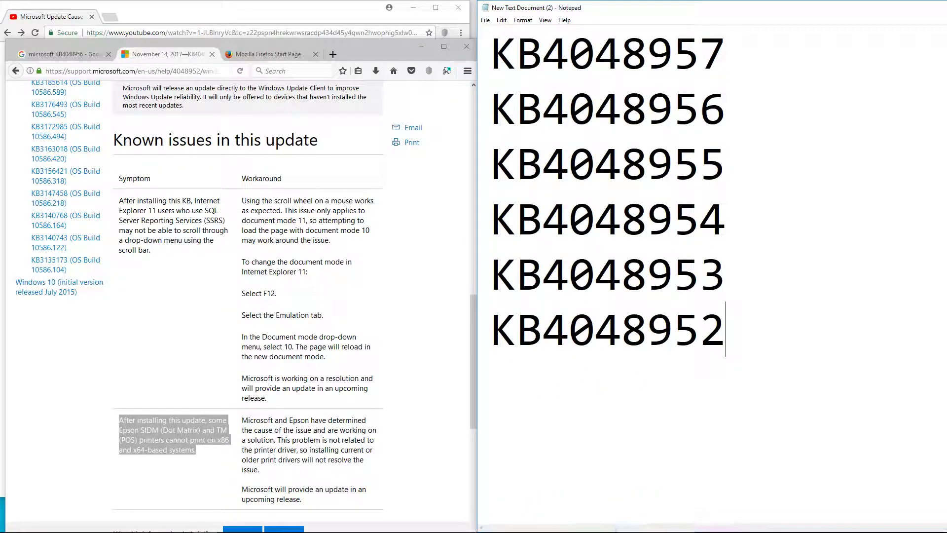
Search for KB4048951 and open its Adobe Flash Player security update article
key(alt+Tab)
key(ctrl+l)
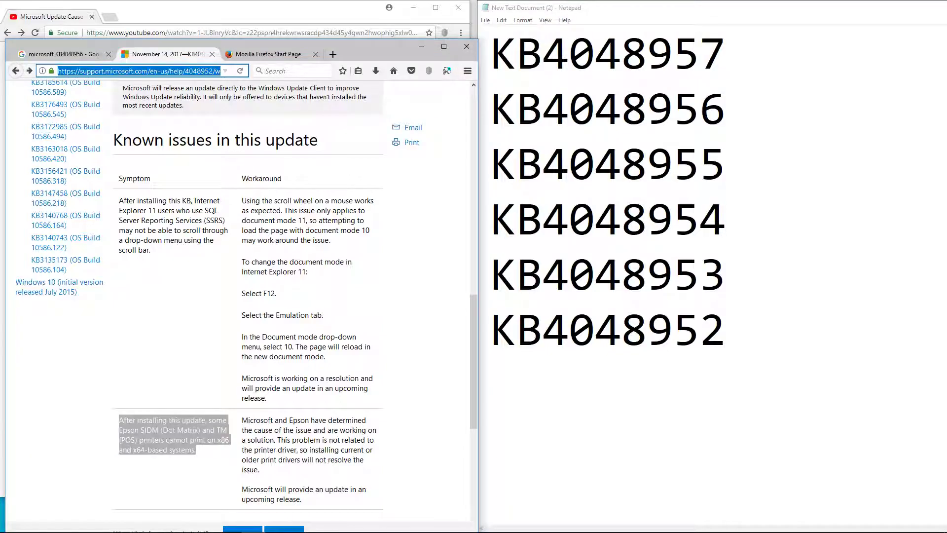
text(KB4048953)
key(Return)
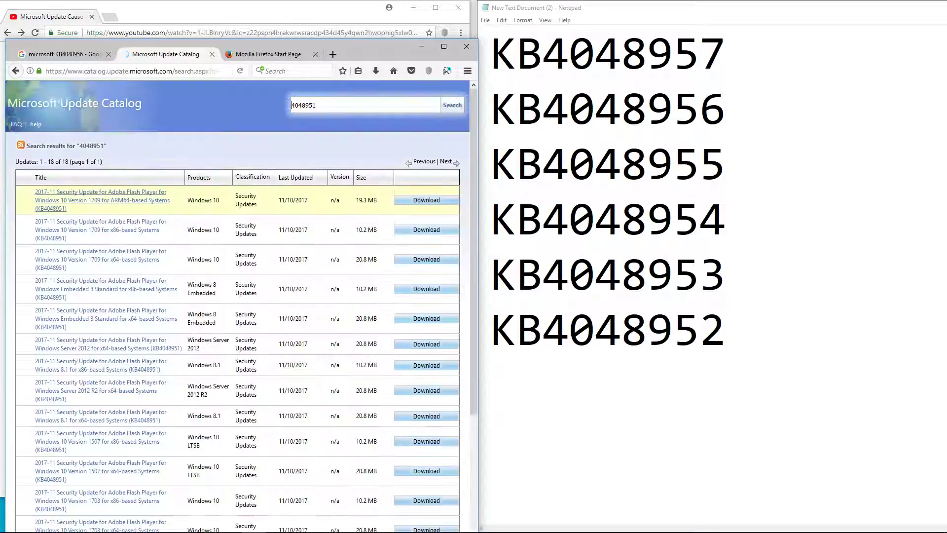
click(15, 71)
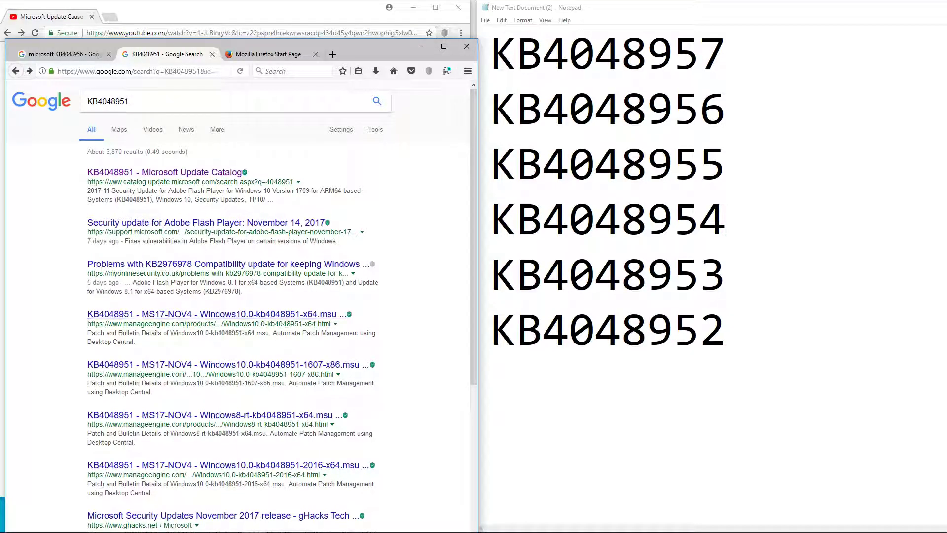
click(206, 222)
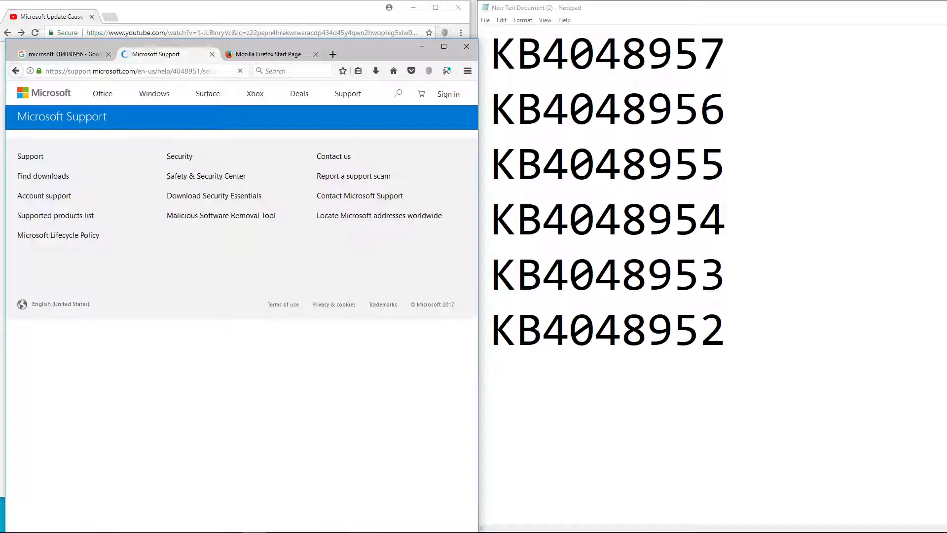
Scroll through the KB4048951 Adobe Flash article checking for printer issues
scroll(236, 305, down, 3)
scroll(123, 502, down, 3)
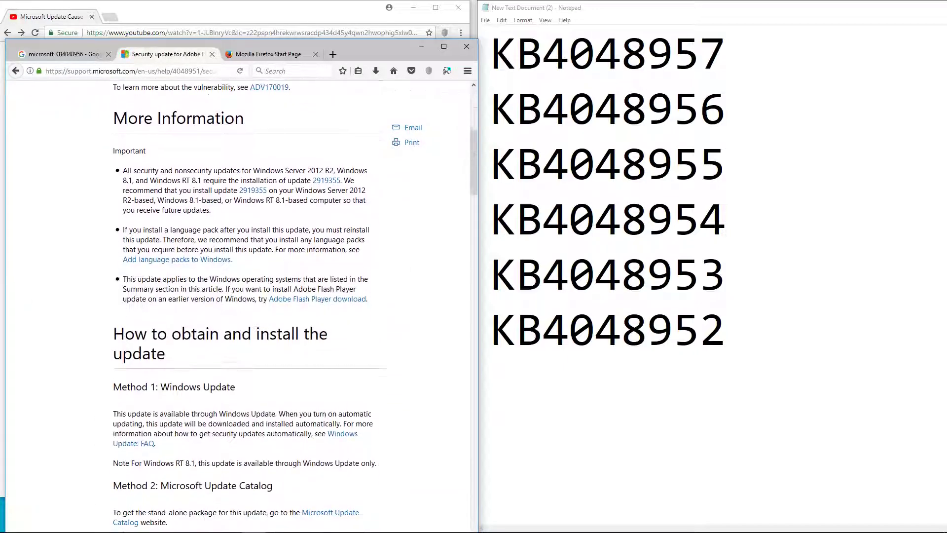
scroll(124, 502, down, 5)
scroll(121, 483, up, 1)
scroll(118, 467, down, 2)
scroll(236, 301, down, 4)
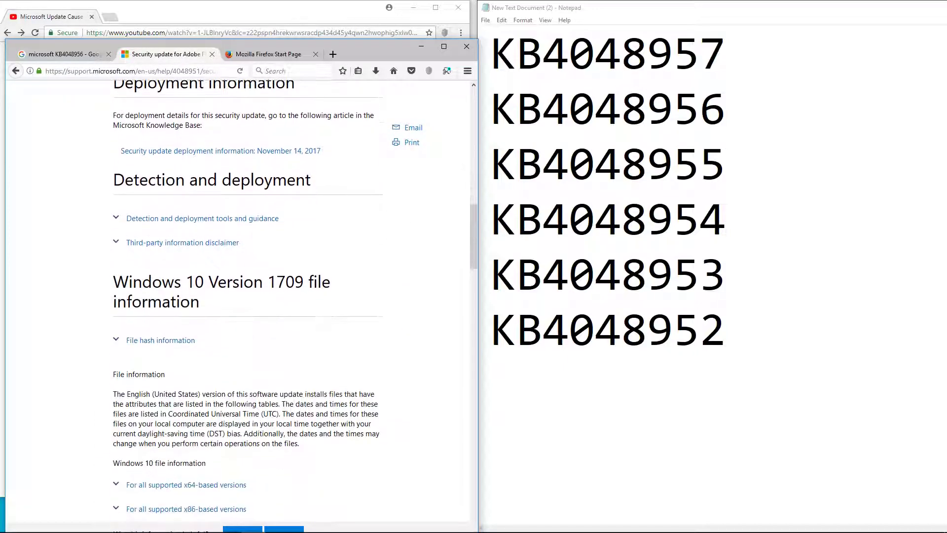
scroll(236, 301, down, 3)
scroll(237, 301, down, 3)
scroll(236, 301, down, 5)
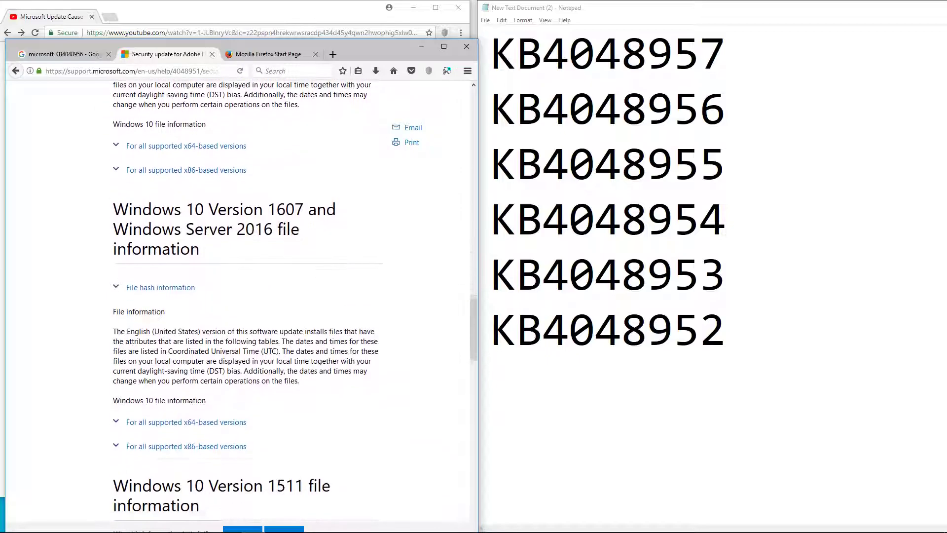
scroll(237, 301, down, 5)
scroll(237, 301, down, 3)
scroll(237, 301, down, 5)
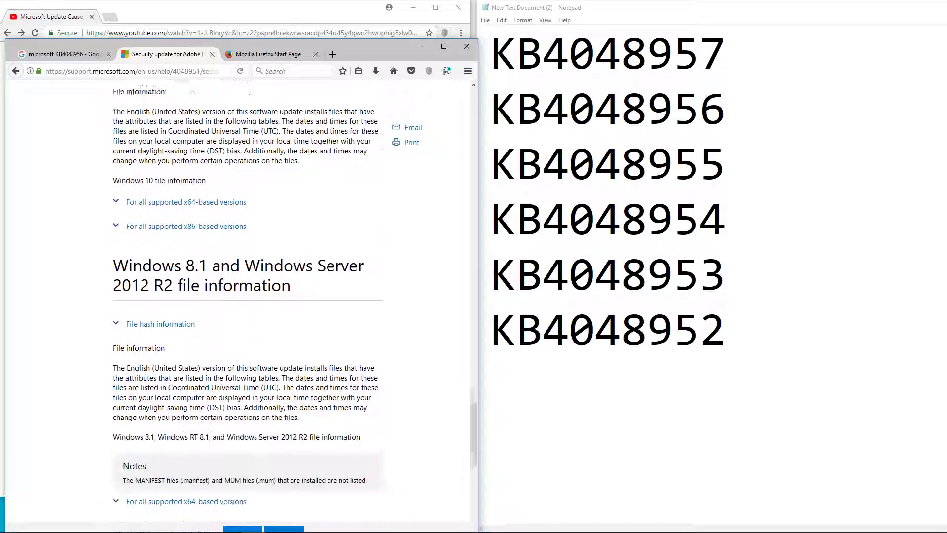
scroll(237, 301, down, 2)
scroll(237, 301, down, 7)
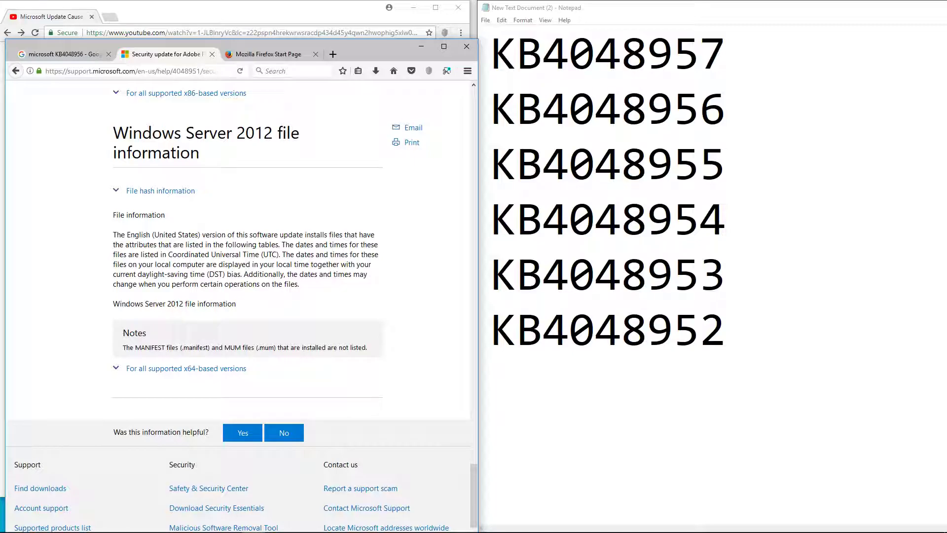
scroll(237, 301, up, 6)
scroll(236, 301, up, 15)
scroll(237, 301, up, 15)
scroll(237, 301, up, 3)
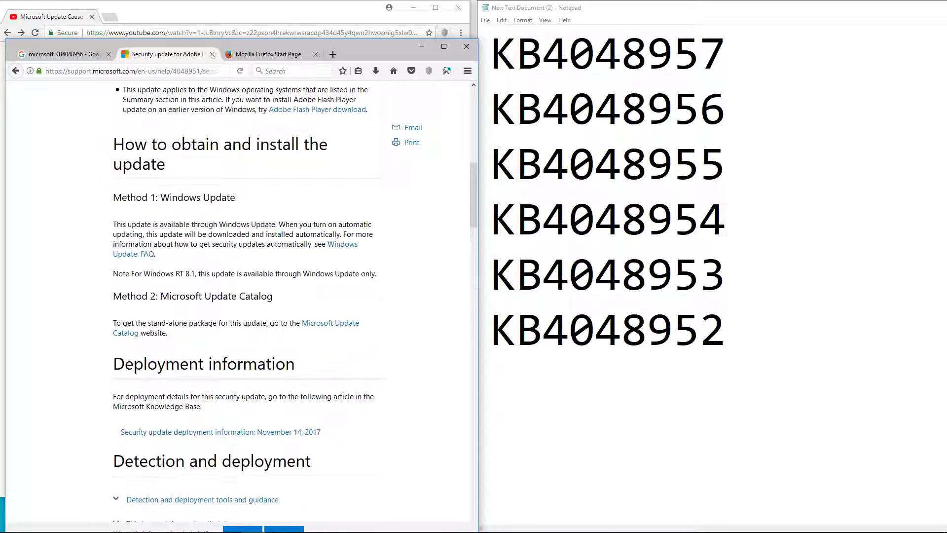
Search KB4048958 and highlight the Epson printer symptom in its Monthly Rollup article
key(ctrl+l)
text(KB404895)
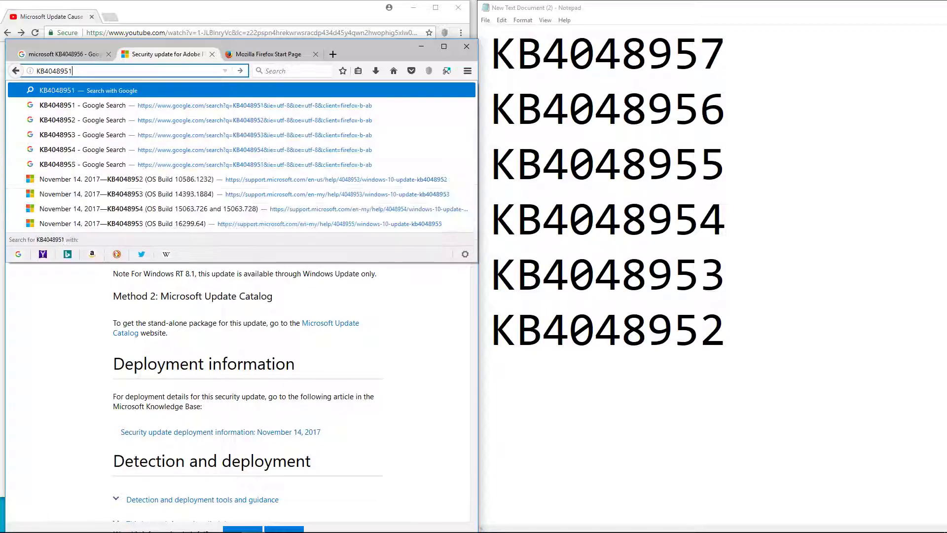
text(8)
key(Return)
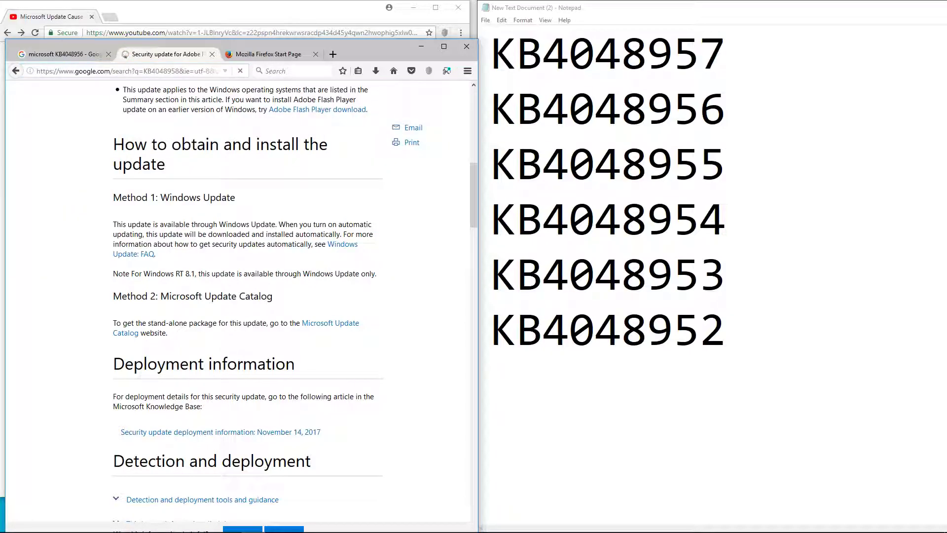
click(226, 172)
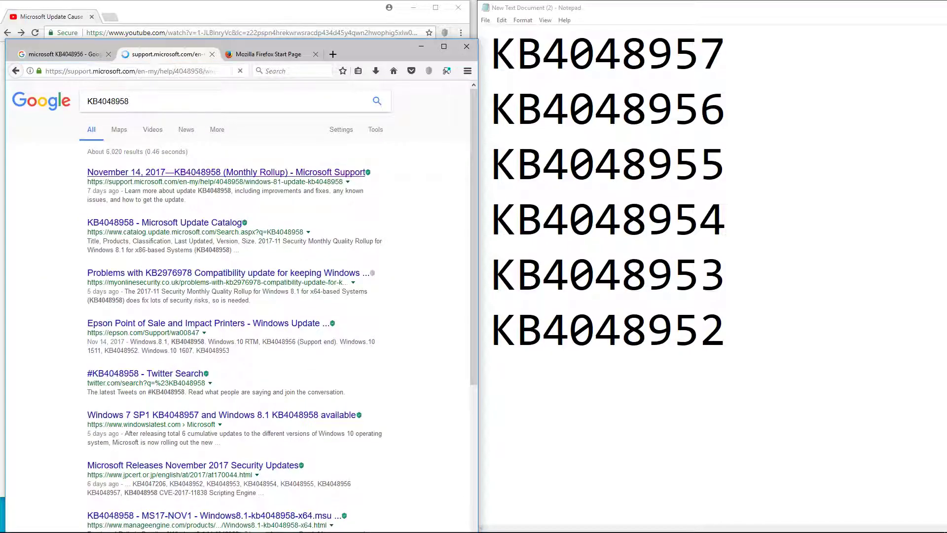
scroll(242, 296, down, 5)
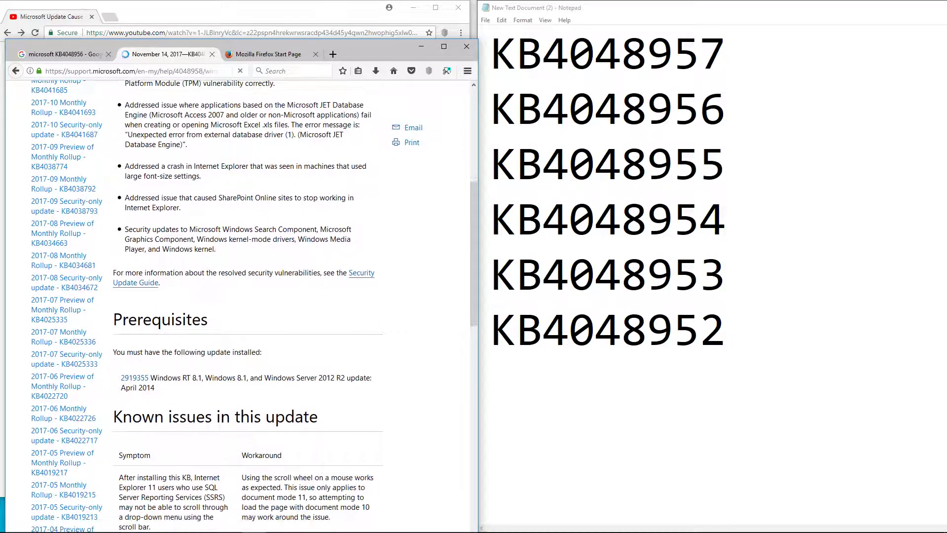
scroll(241, 296, down, 8)
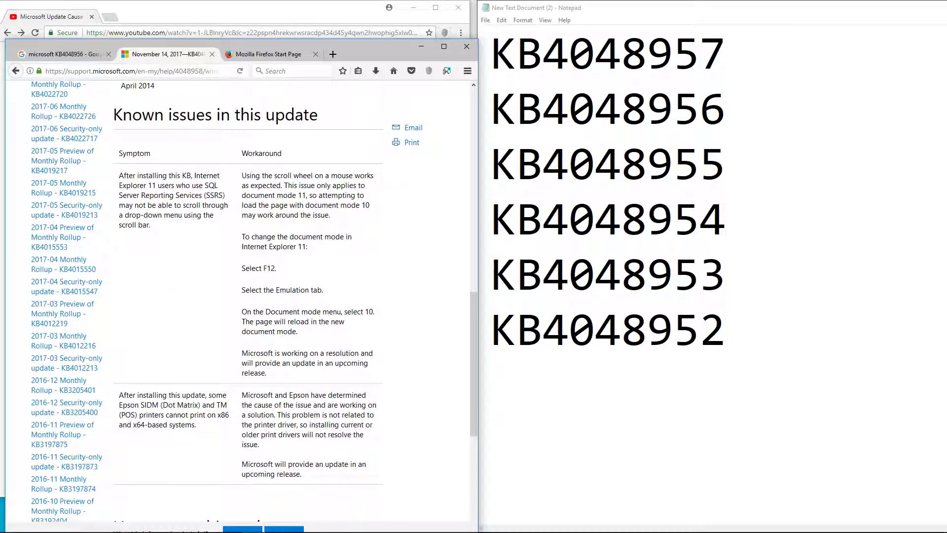
triple_click(136, 395)
Insert KB4048958 as a new top line of the Notepad list
drag(725, 53, 491, 53)
key(ctrl+c)
key(Left)
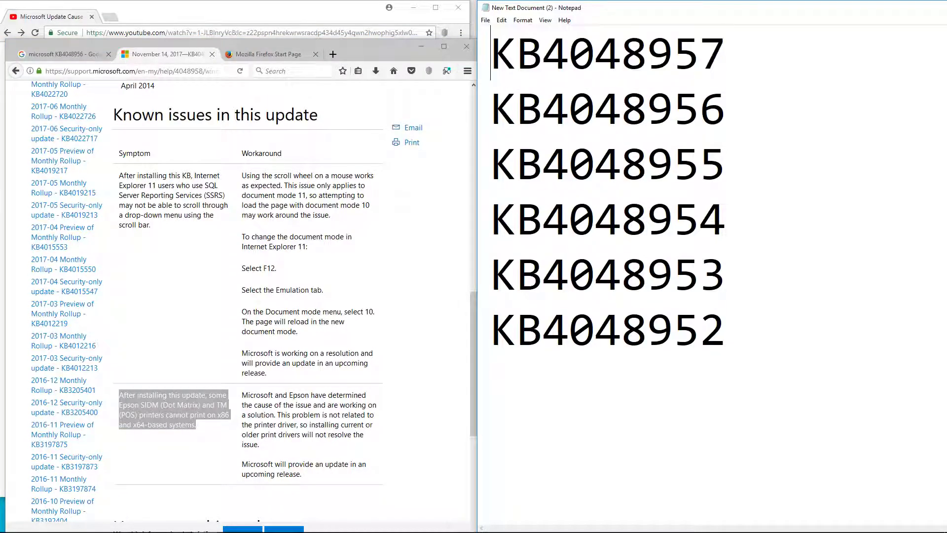
key(Return)
key(Up)
key(ctrl+v)
key(BackSpace)
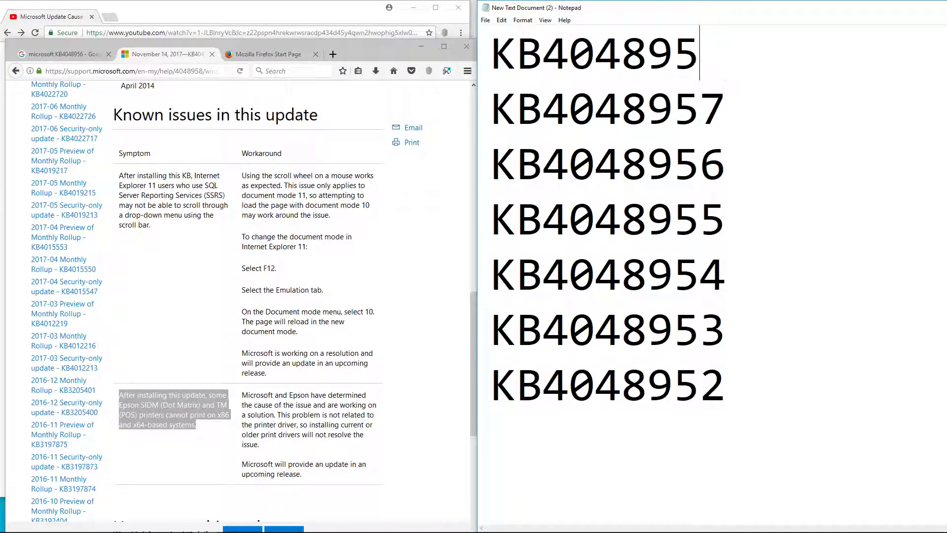
text(8)
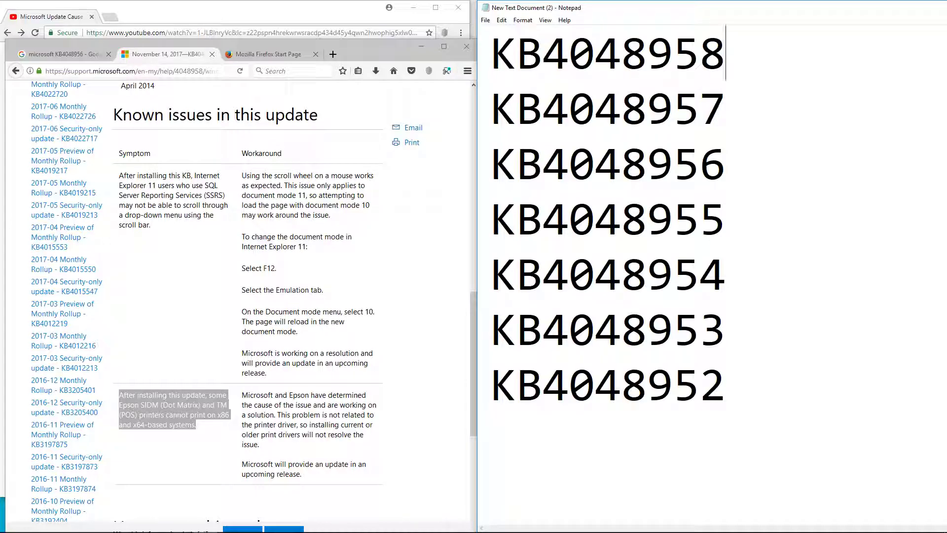
key(alt+Tab)
key(ctrl+l)
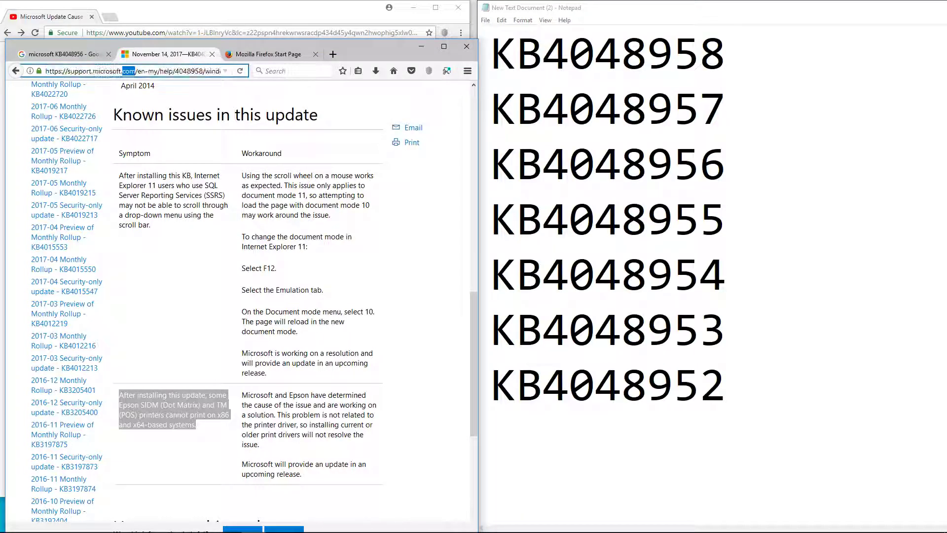
Search KB4048959 and highlight the Epson printing symptom in its support article
text(KB404895)
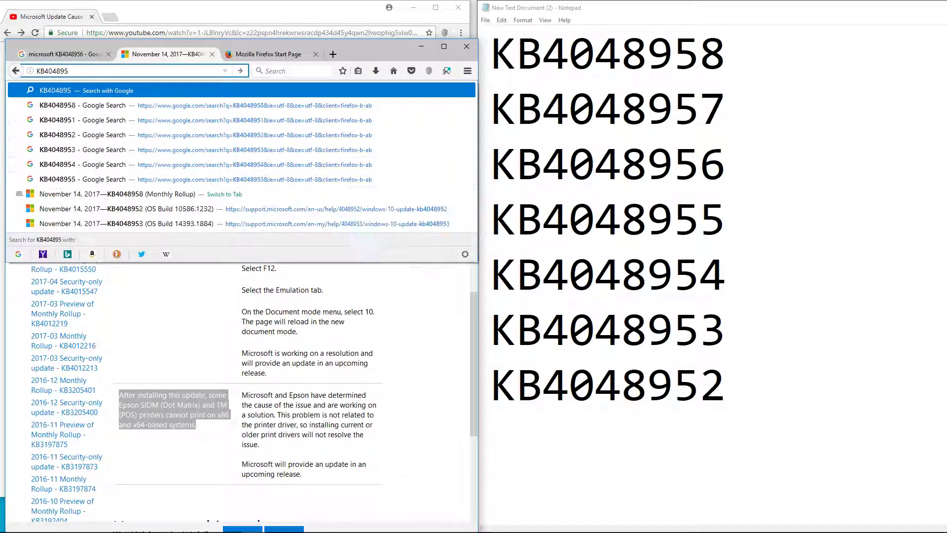
text(9)
key(Return)
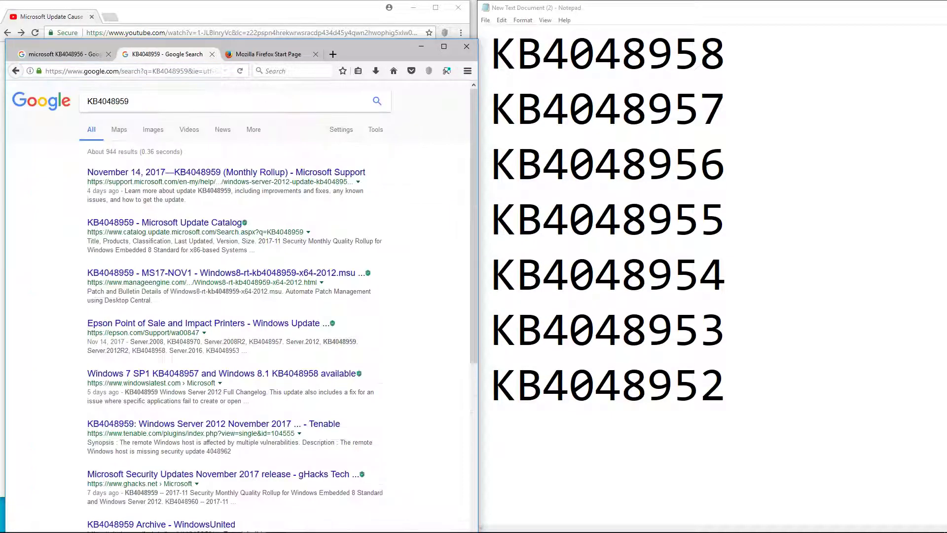
click(222, 172)
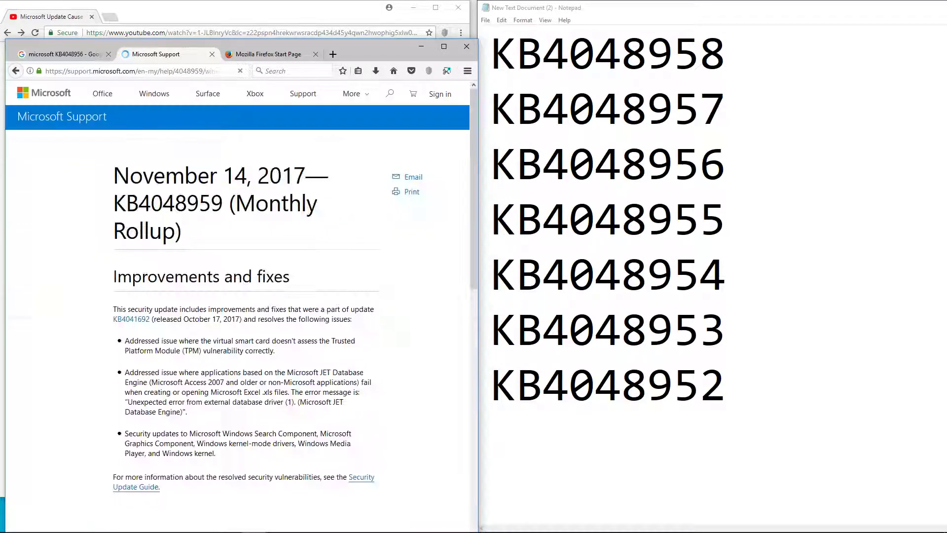
scroll(236, 296, down, 3)
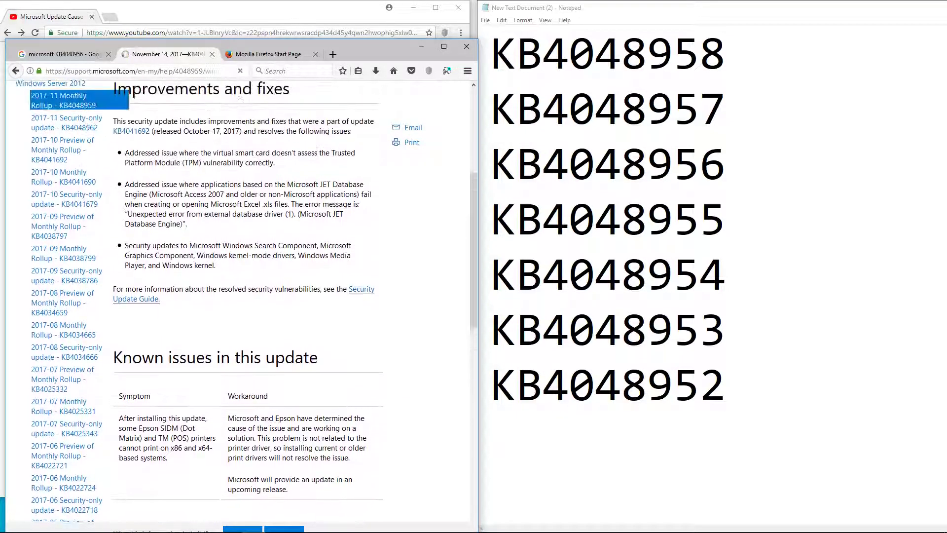
scroll(241, 296, down, 5)
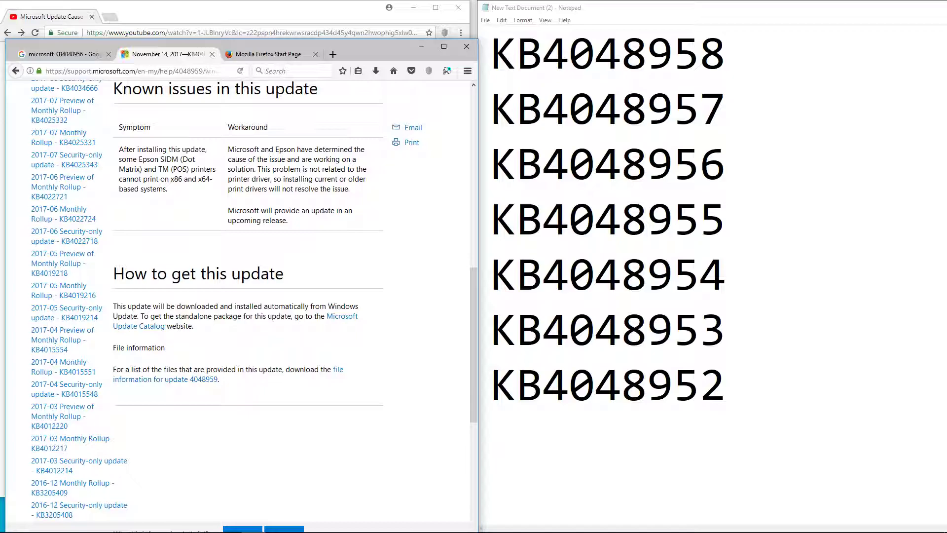
triple_click(163, 169)
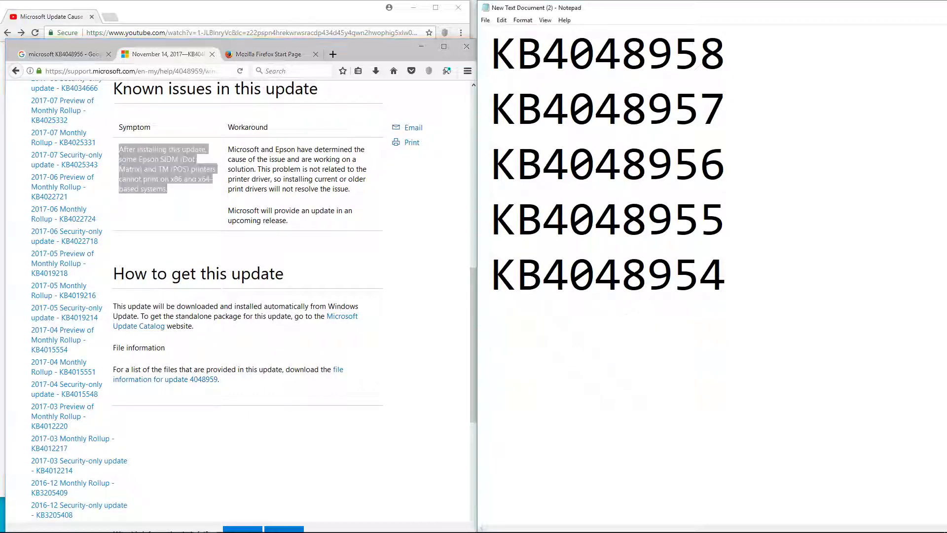
Restore the KB4048953 and KB4048952 lines and insert KB4048959 at the top of Notepad's list
key(ctrl+v)
key(Left)
key(Left)
key(Left)
key(Left)
key(Left)
key(Left)
key(Left)
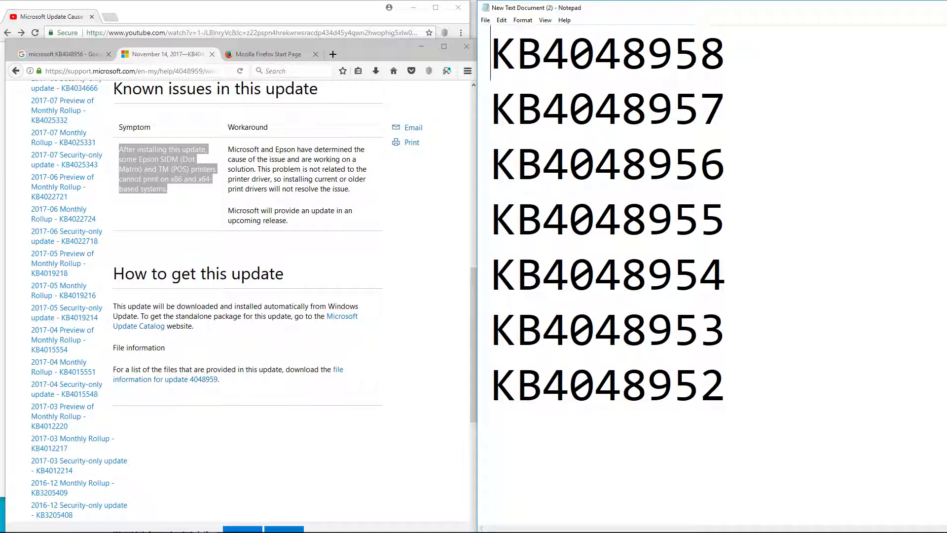
key(Return)
key(Up)
key(ctrl+v)
key(BackSpace)
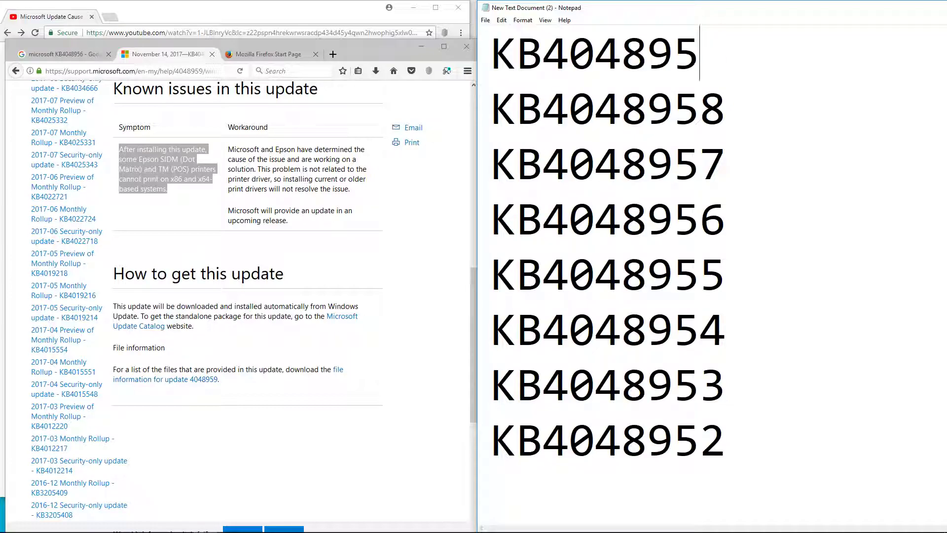
text(9)
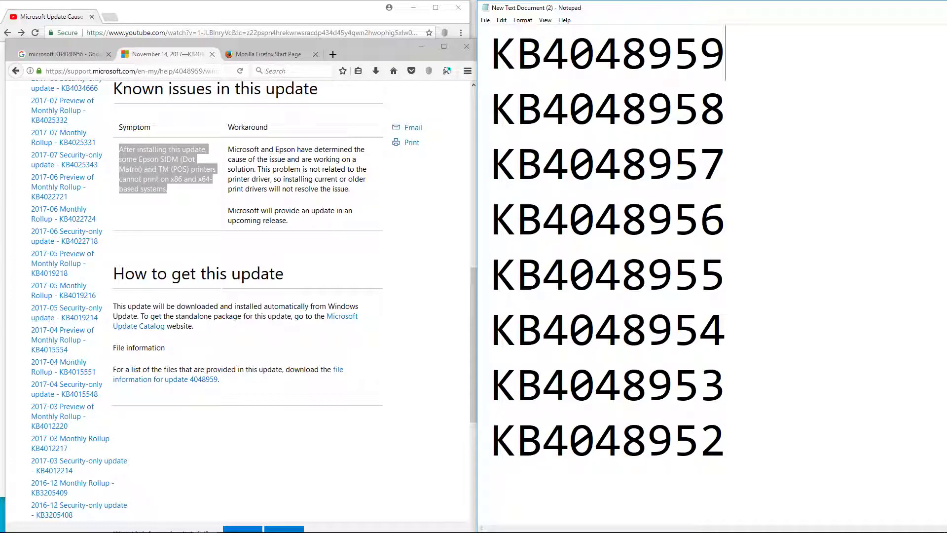
scroll(242, 295, up, 4)
Search KB4048960 and open its Microsoft support article showing the Epson printing known issue
key(alt+Tab)
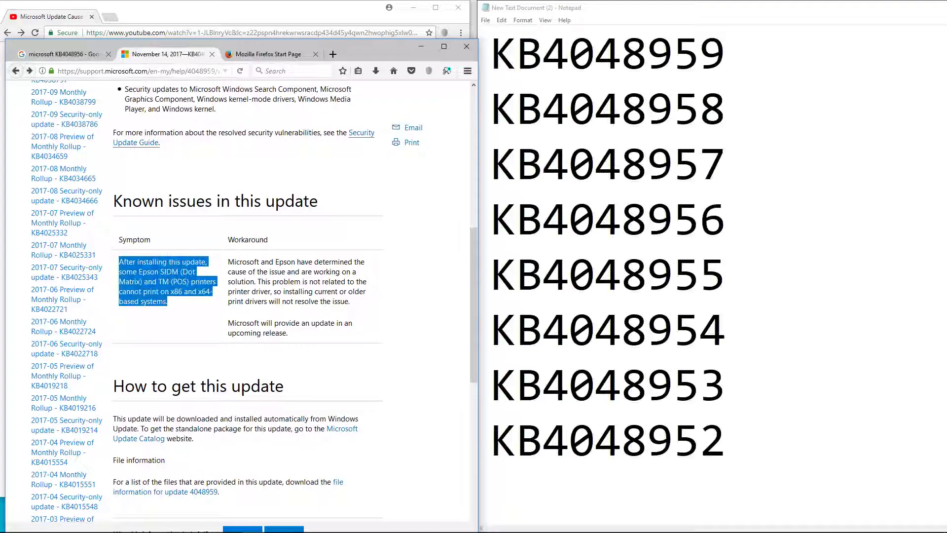
key(ctrl+l)
key(ctrl+v)
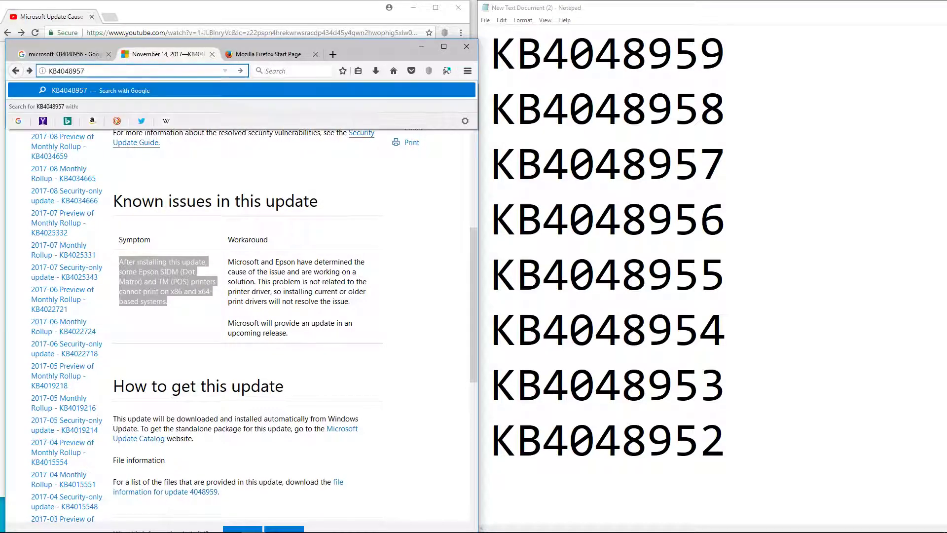
key(BackSpace)
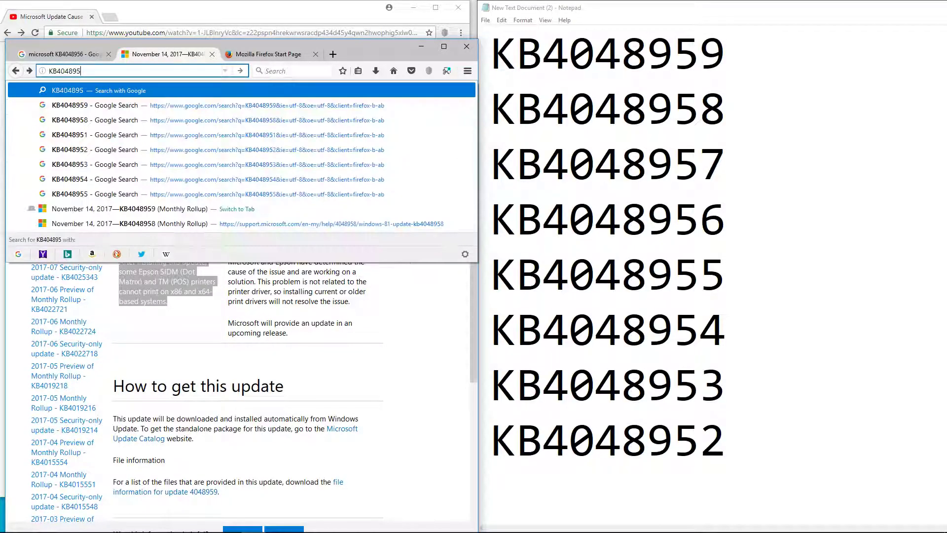
key(BackSpace)
text(60)
key(Return)
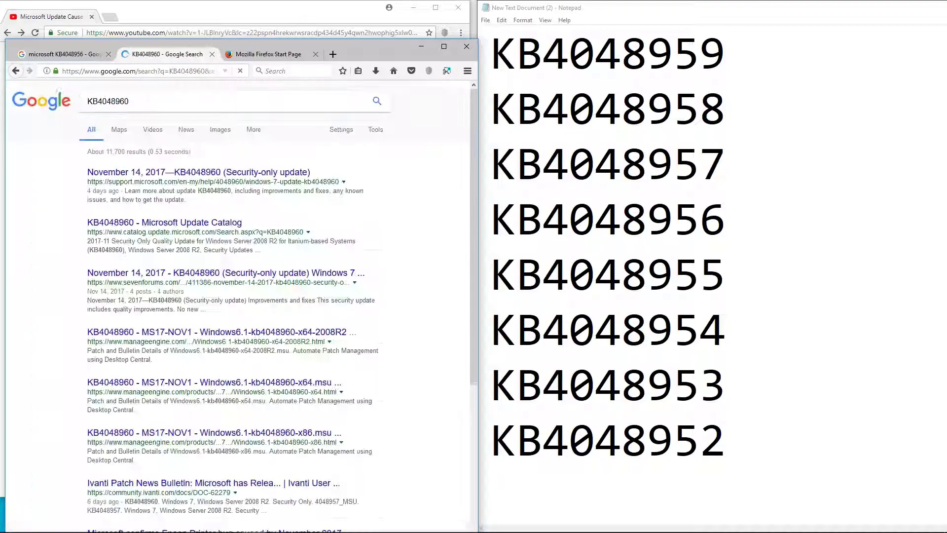
click(198, 172)
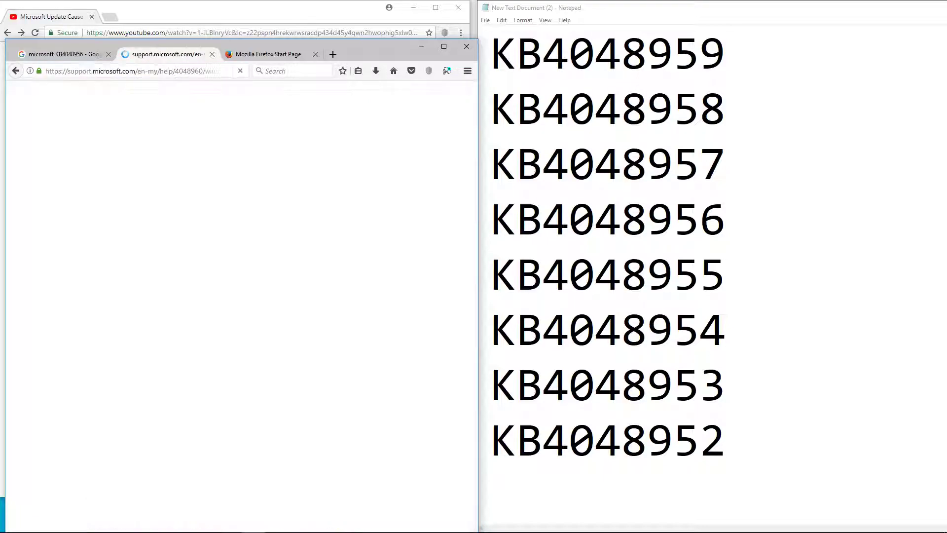
scroll(198, 172, down, 3)
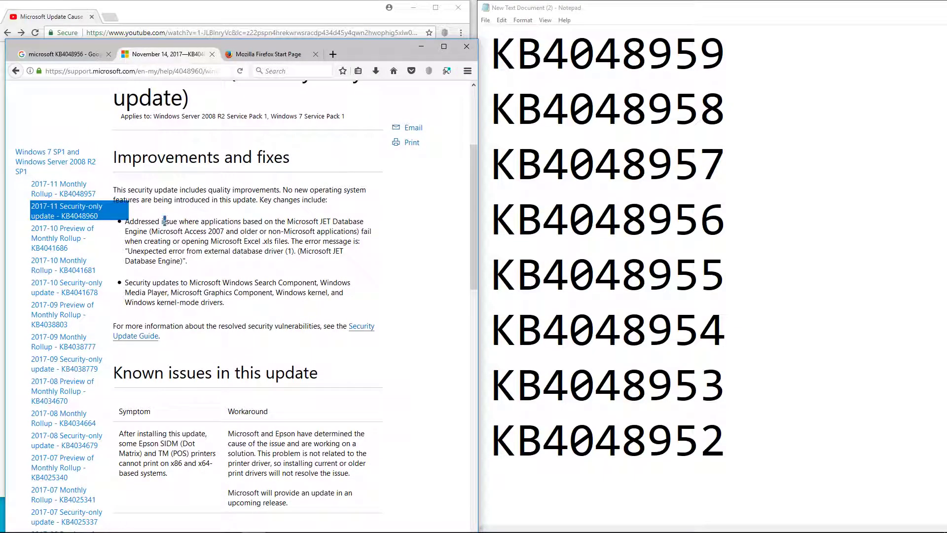
drag(164, 221, 351, 296)
scroll(351, 296, down, 4)
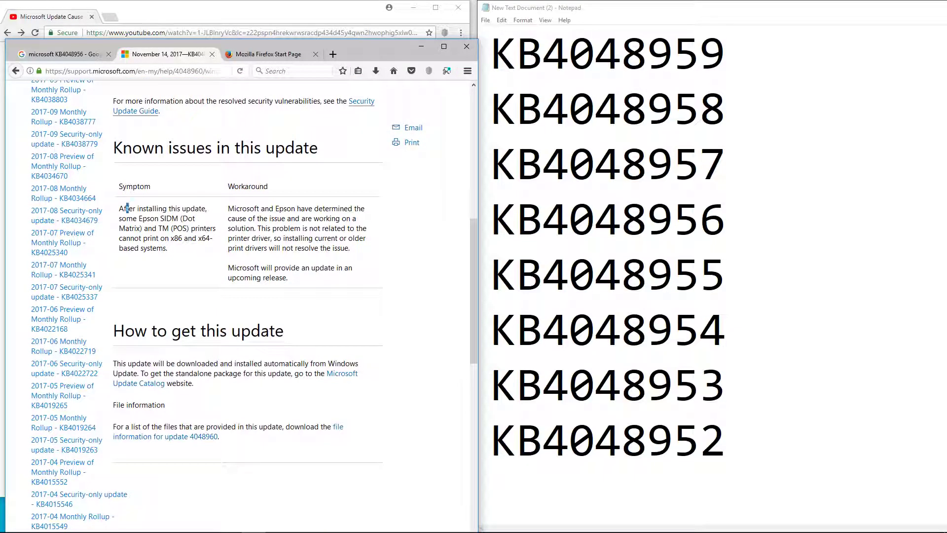
drag(128, 209, 287, 278)
Copy the top KB number in Notepad and paste it onto a new first line to edit
drag(543, 53, 725, 53)
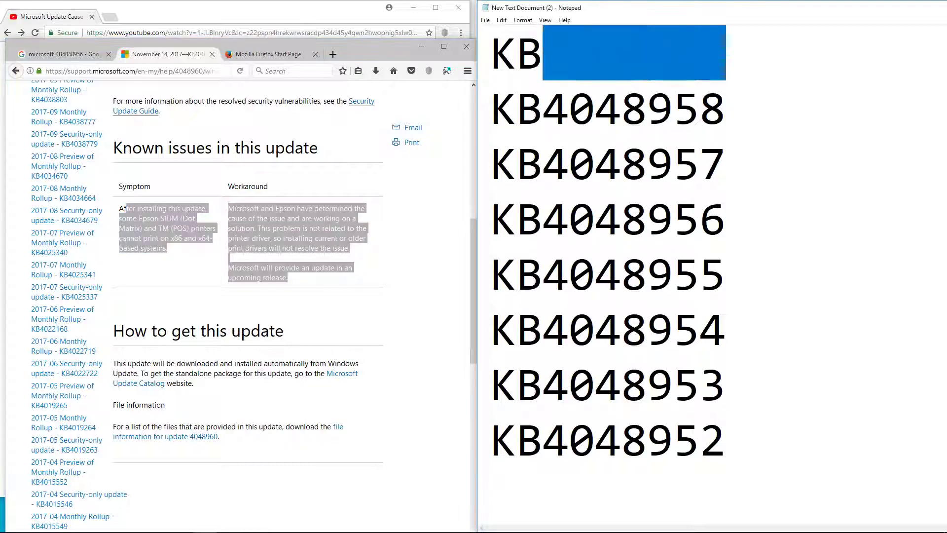
key(shift+Left)
key(shift+Left)
key(ctrl+c)
key(Home)
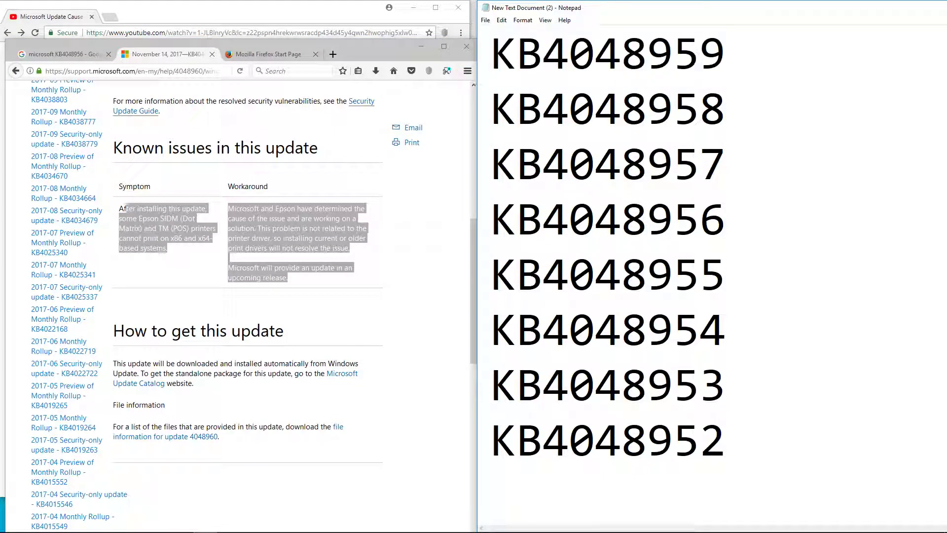
key(Return)
key(Up)
key(ctrl+v)
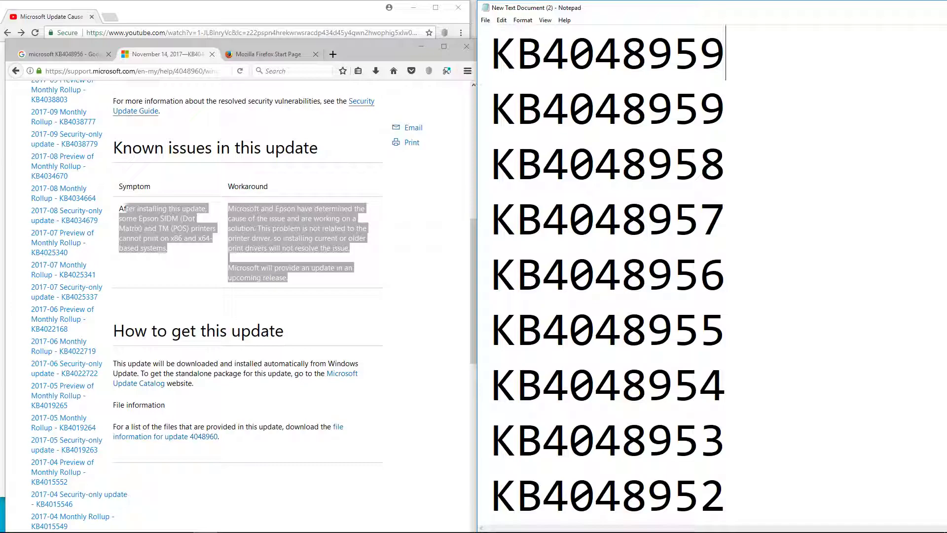
key(BackSpace)
key(BackSpace)
Complete the KB4048960 top line and set the whole list's font size to 60
text(60)
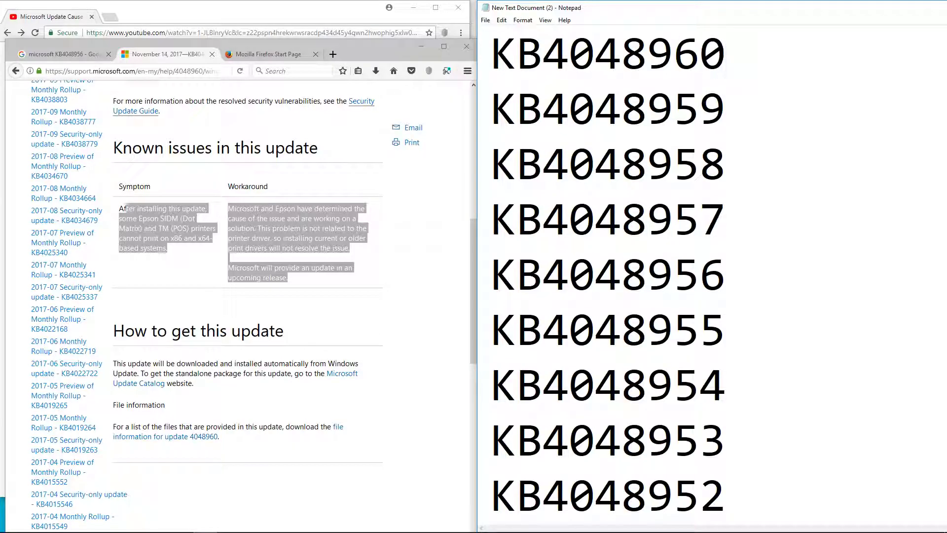
key(ctrl+z)
key(ctrl+z)
key(ctrl+z)
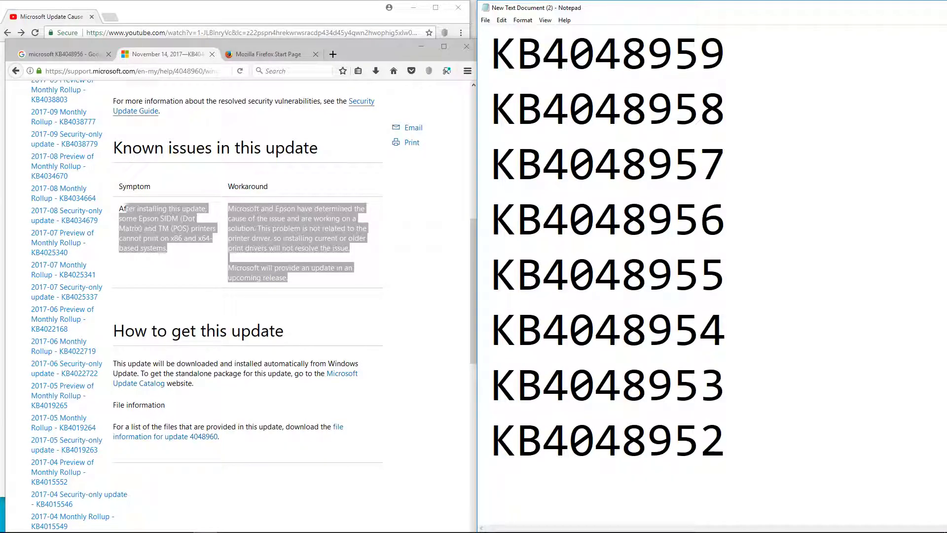
key(ctrl+z)
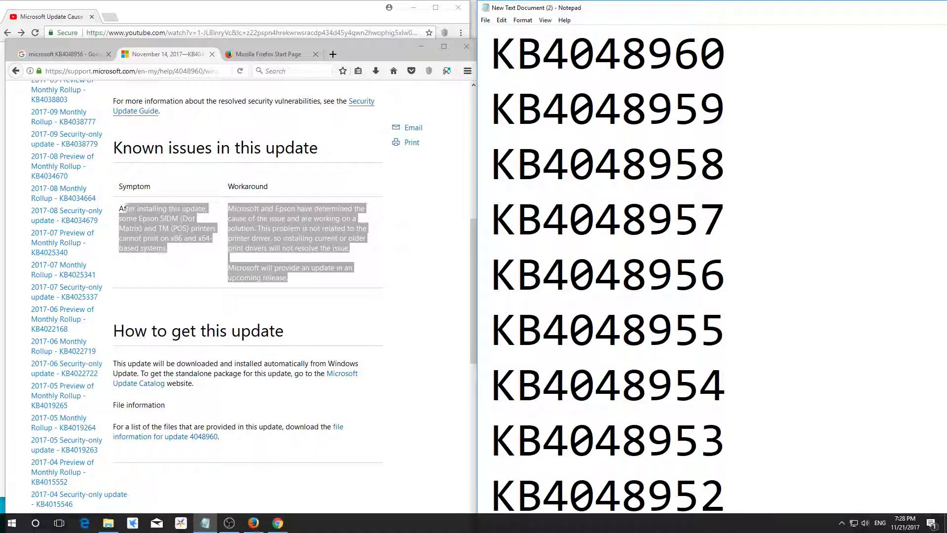
key(ctrl+a)
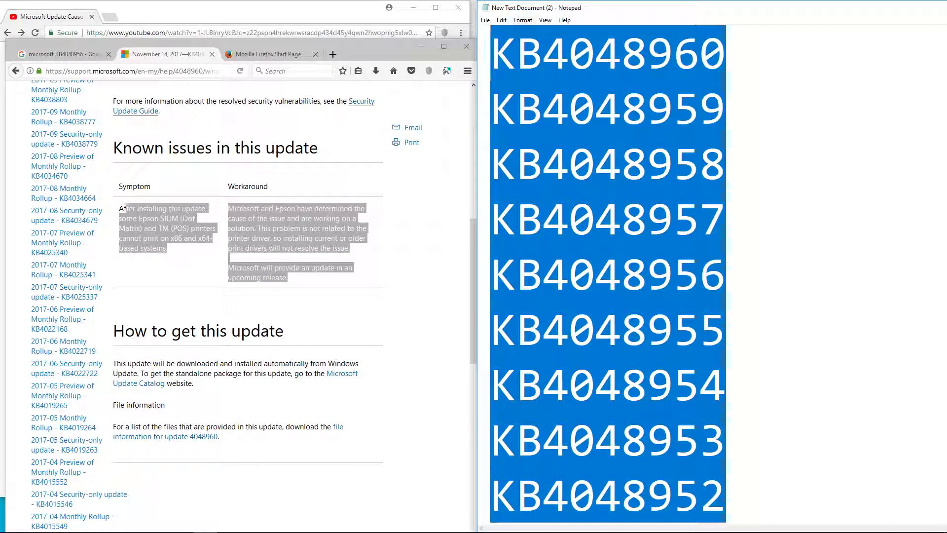
key(alt+o)
key(f)
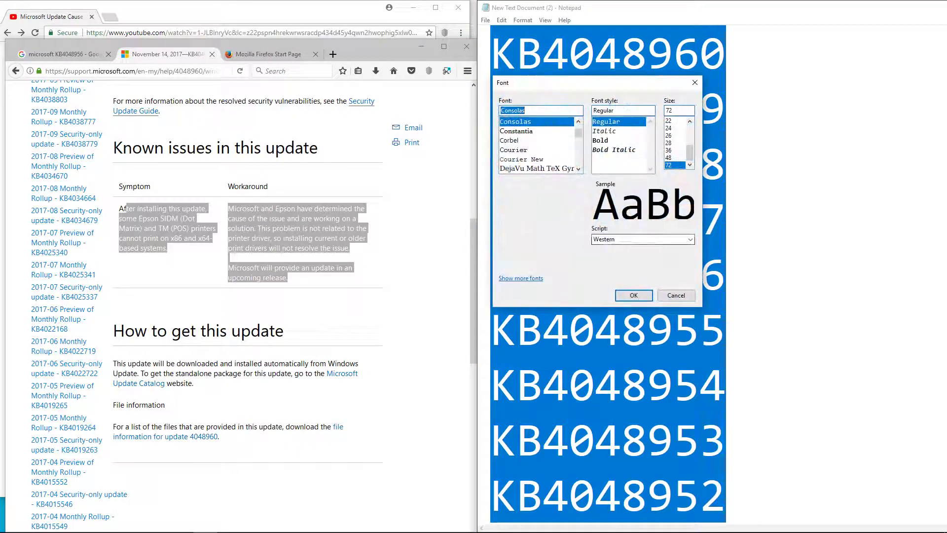
key(Tab)
key(Tab)
text(60)
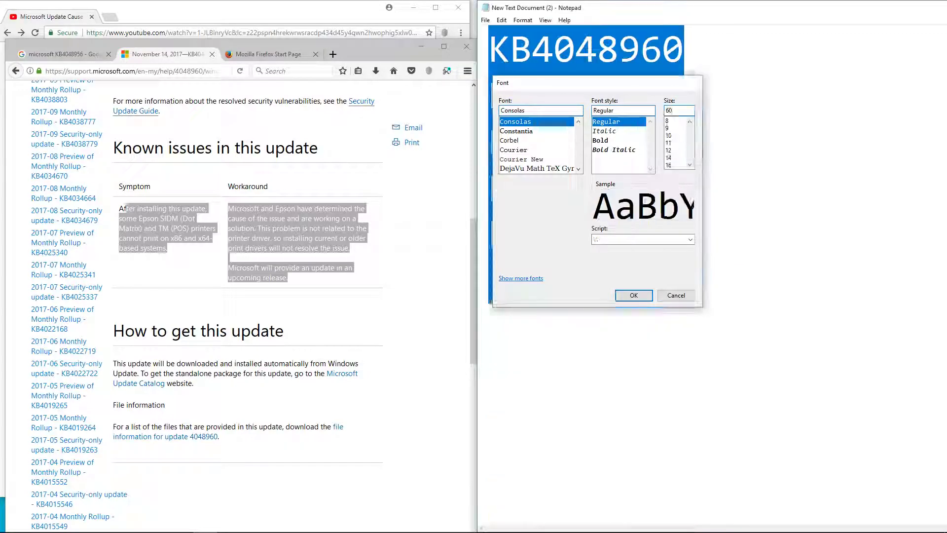
key(Return)
Pair KB4048960 with KB4048959 and KB4048958 with KB4048957, separated by vertical bars
key(ctrl+End)
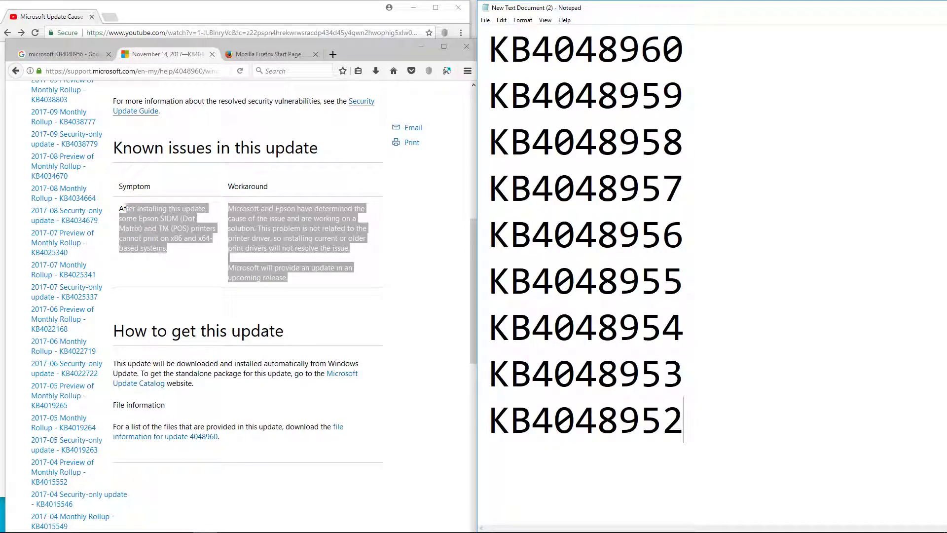
key(BackSpace)
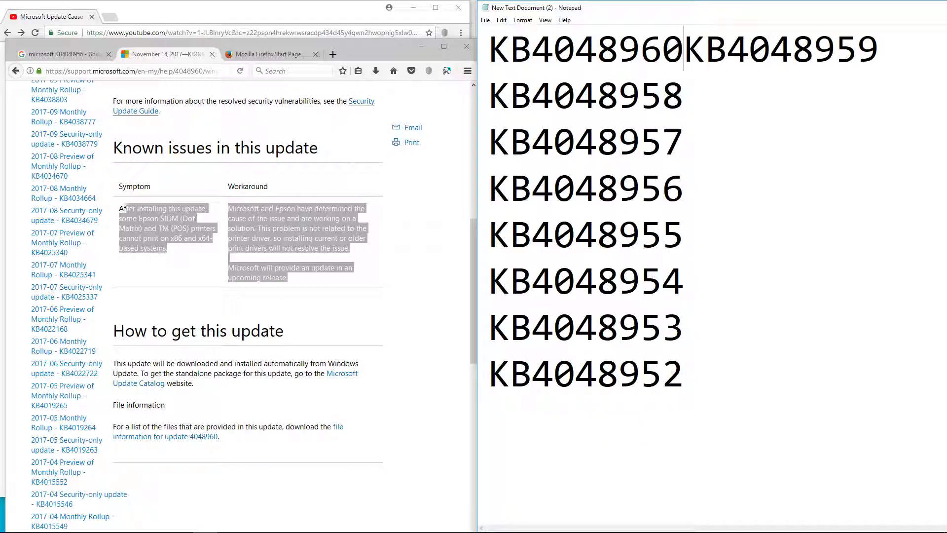
text(\)
key(BackSpace)
text(|)
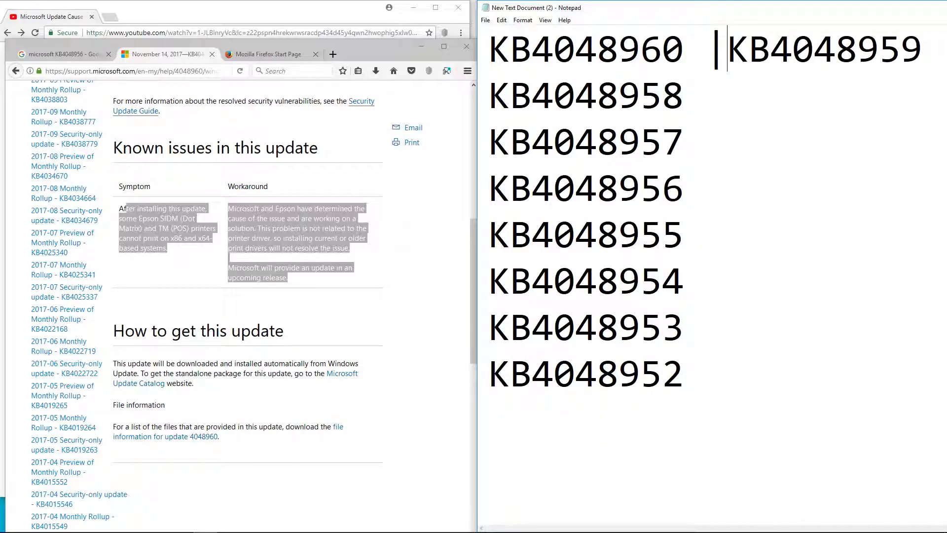
key(Down)
key(Left)
key(Left)
key(Left)
key(Left)
key(Left)
key(Down)
key(Home)
key(BackSpace)
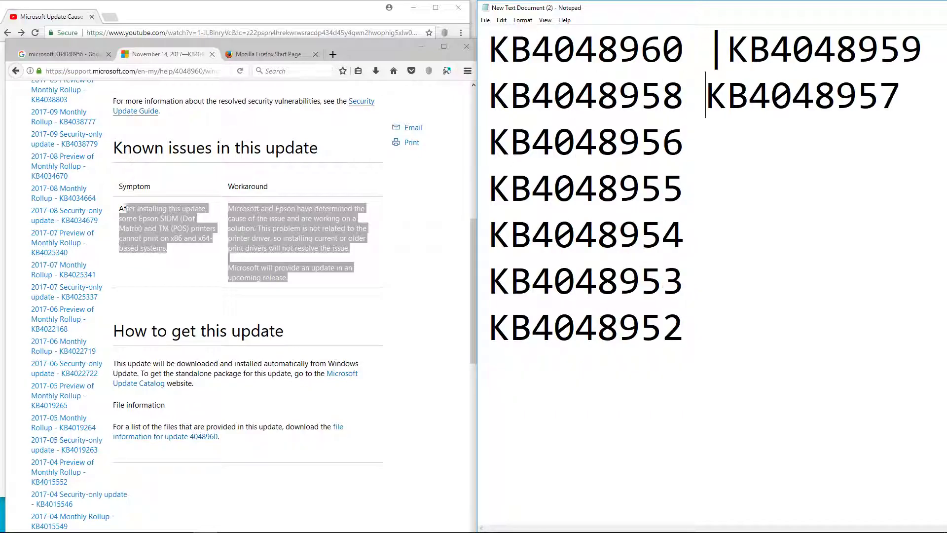
key(BackSpace)
text(|)
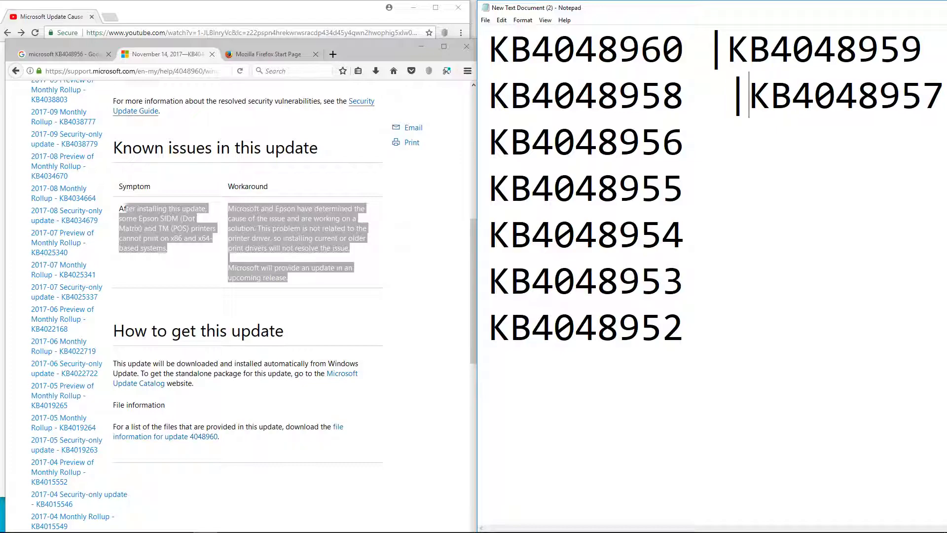
key(Left)
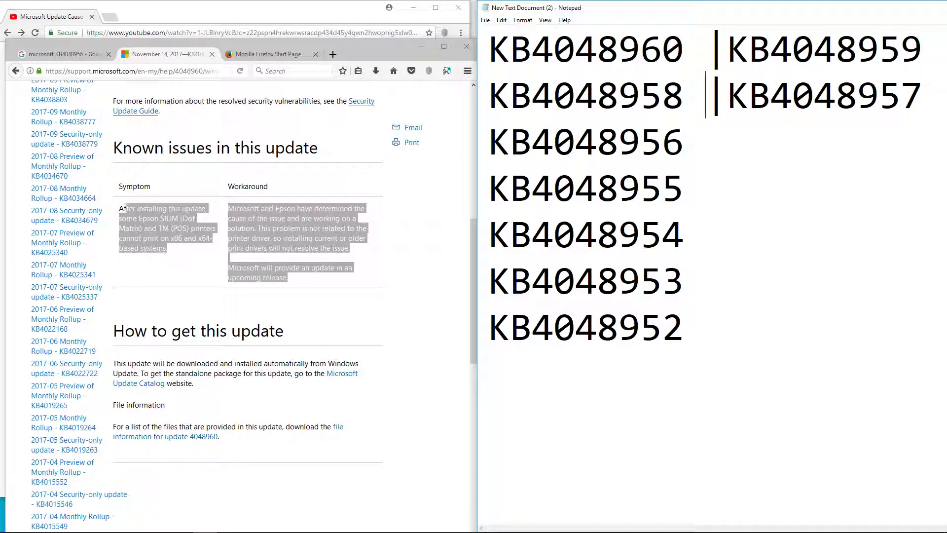
Search KB4048961 and check its Microsoft support article for the Epson printing known issue
click(148, 71)
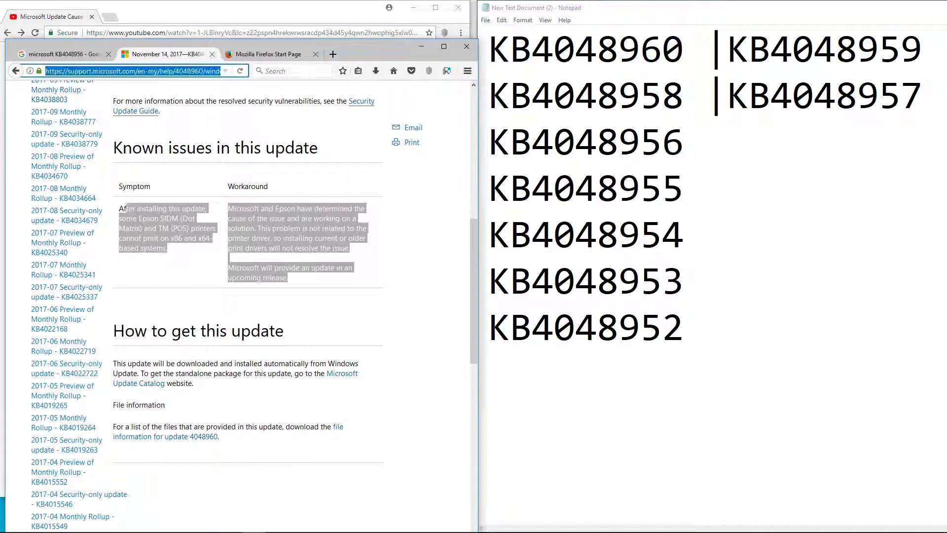
key(ctrl+v)
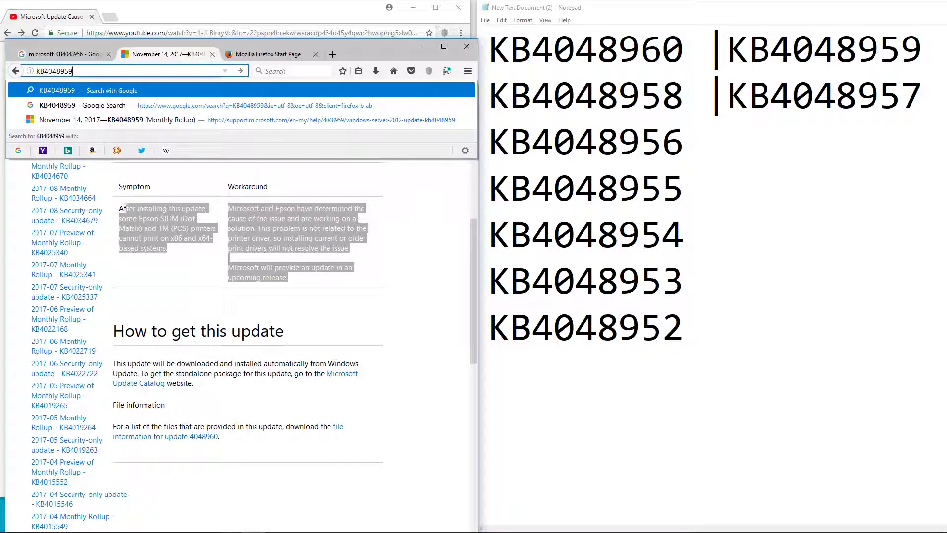
key(Return)
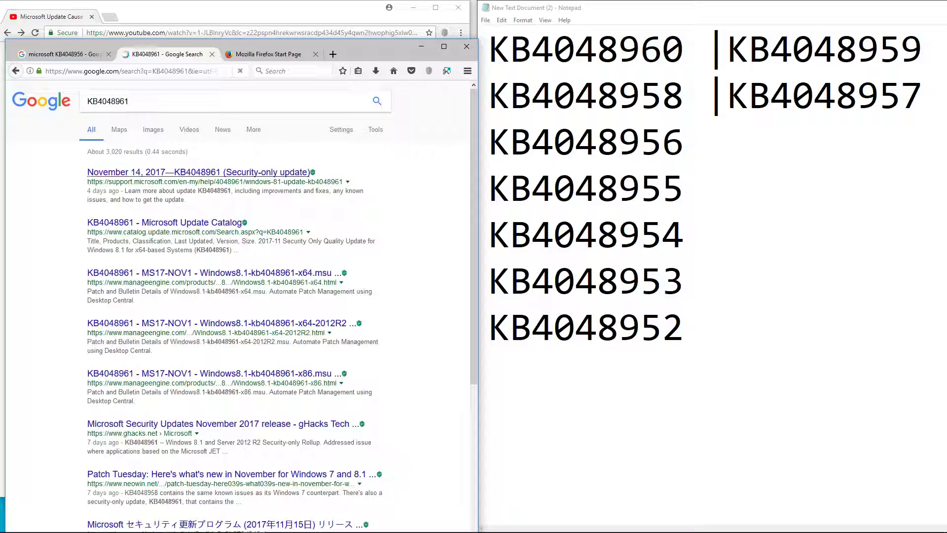
click(198, 171)
scroll(197, 172, down, 5)
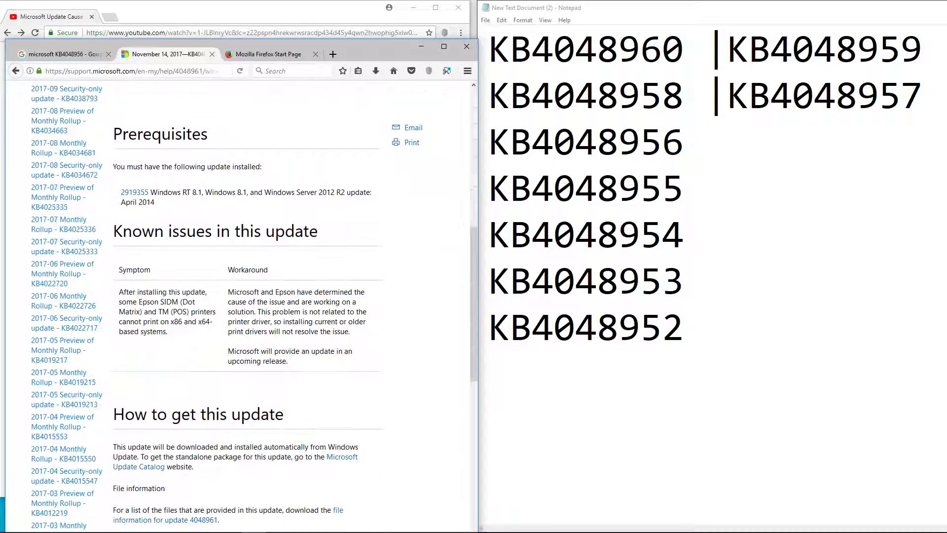
scroll(197, 296, up, 1)
drag(119, 327, 353, 387)
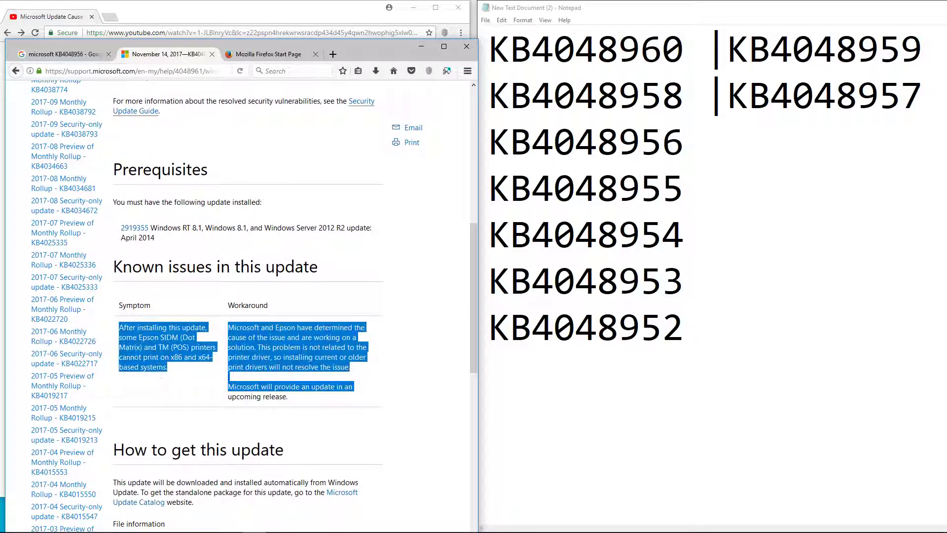
scroll(237, 296, up, 10)
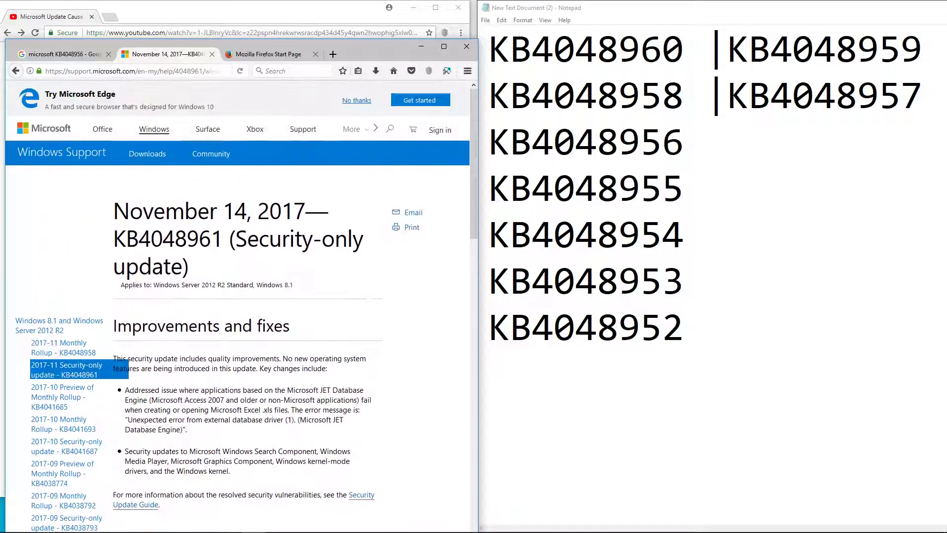
click(16, 70)
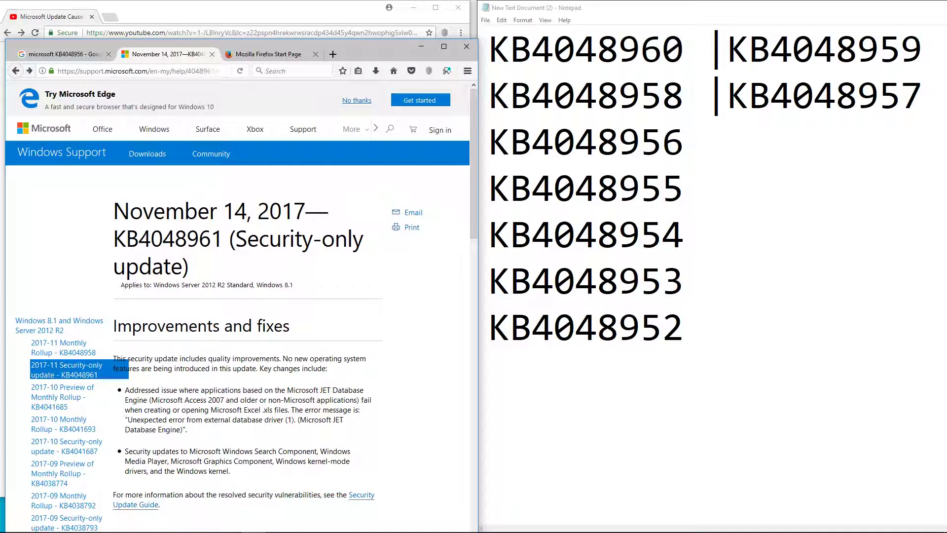
Run a web search for KB4048962
key(ctrl+l)
text(KB404895)
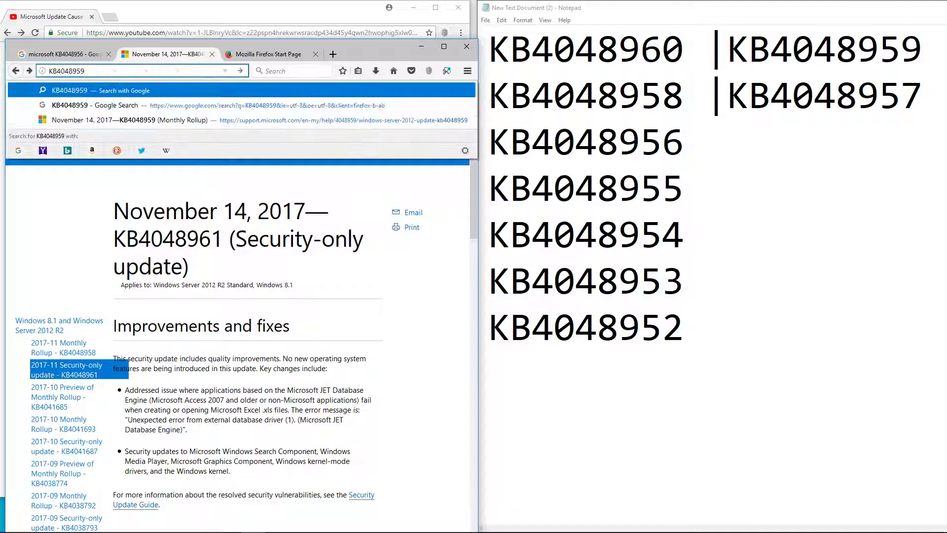
key(BackSpace)
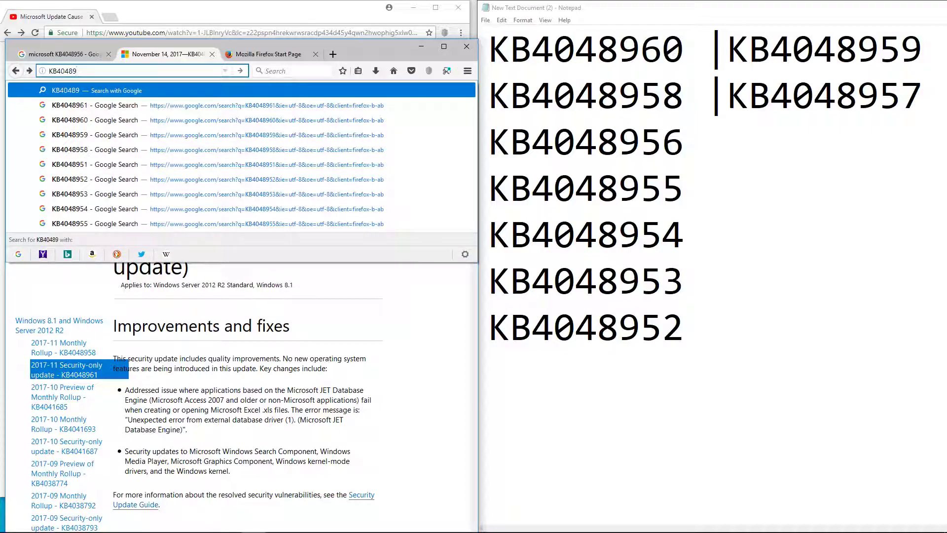
text(6)
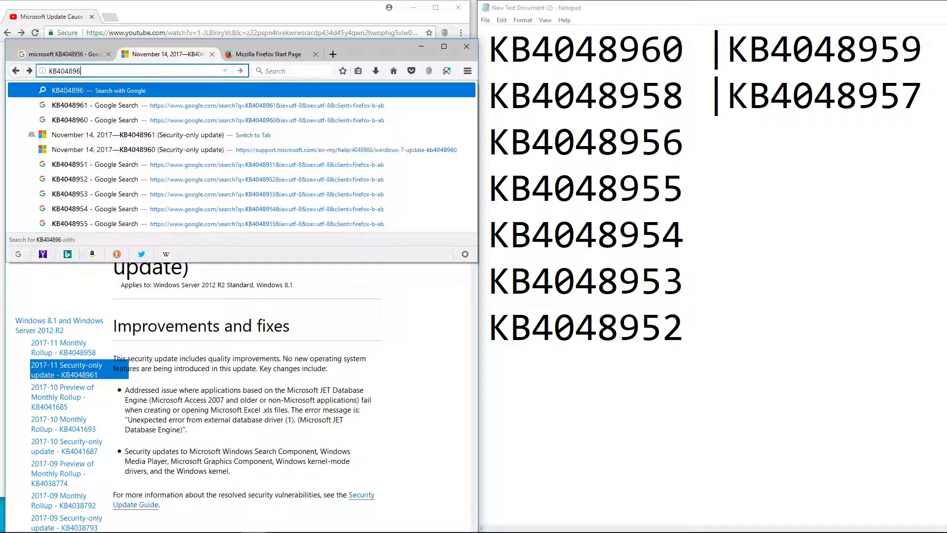
text(2)
key(Return)
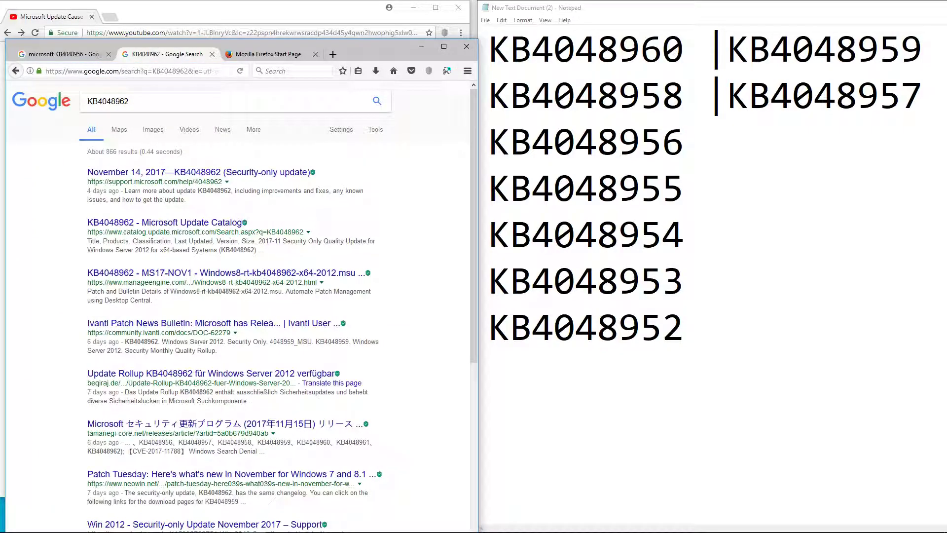
Insert a new top line 'KB4048962 | KB4048961' with the bar aligned to the lines below
key(alt+Tab)
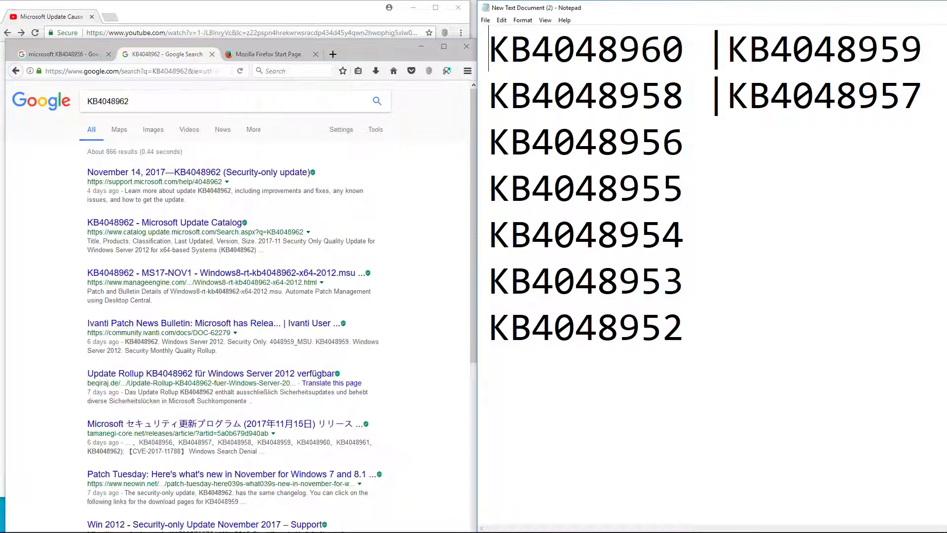
key(Return)
text(KB4048959)
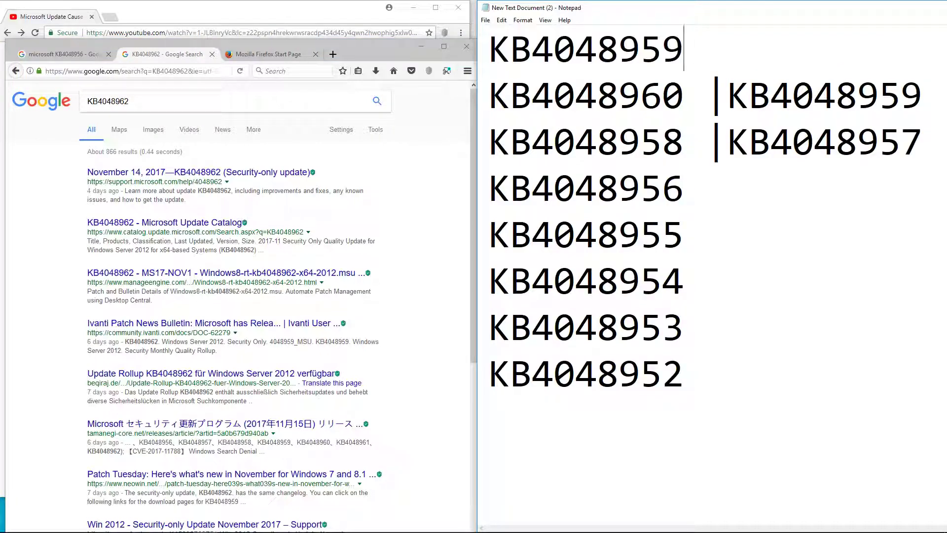
key(BackSpace)
key(BackSpace)
text(6)
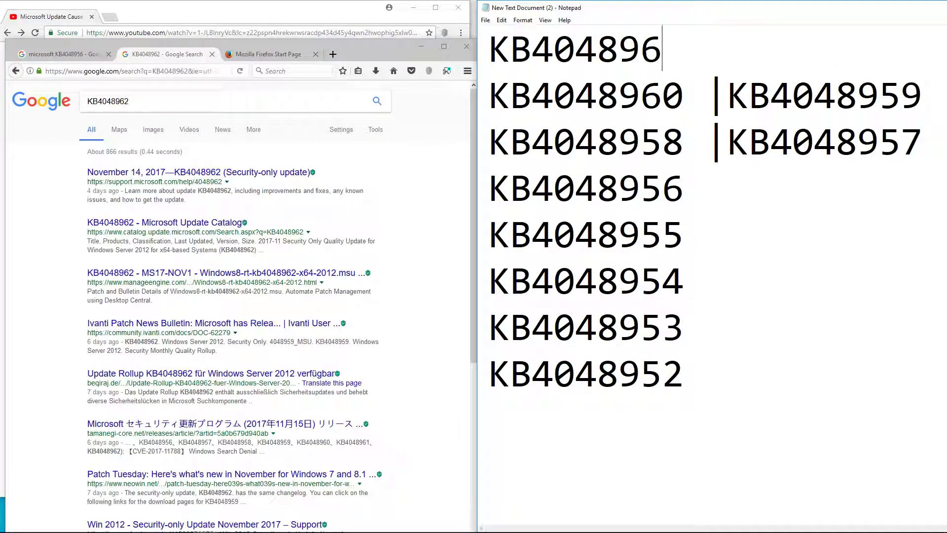
text(2  )
text(|)
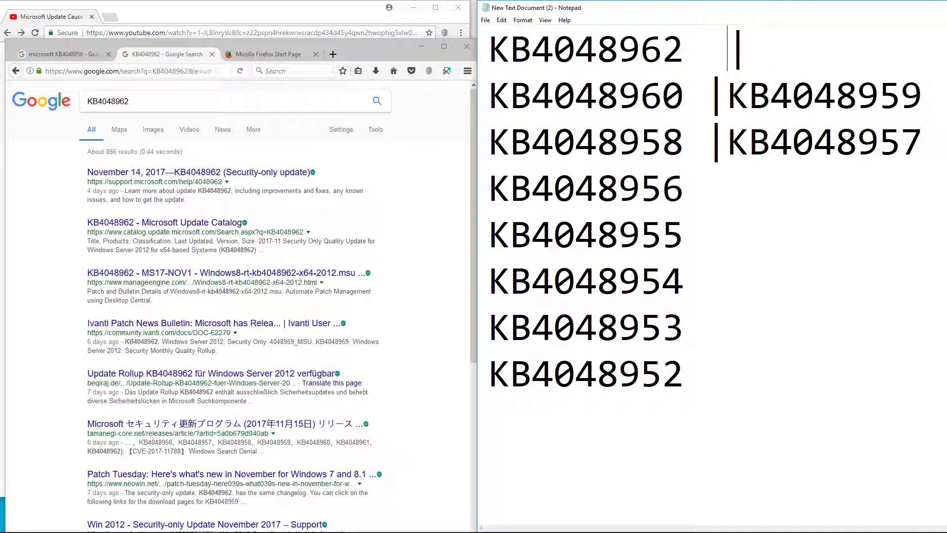
key(BackSpace)
key(Right)
text(KB4048959)
key(BackSpace)
key(BackSpace)
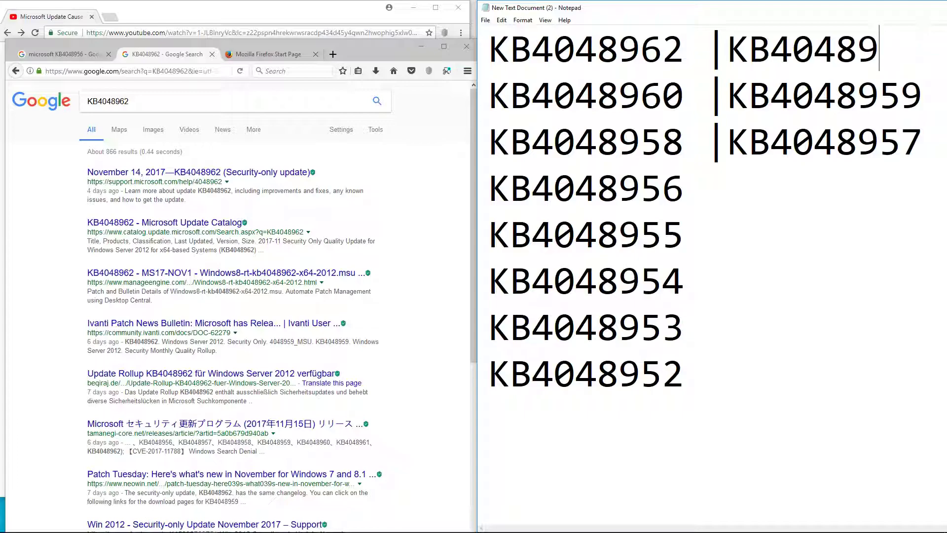
text(61)
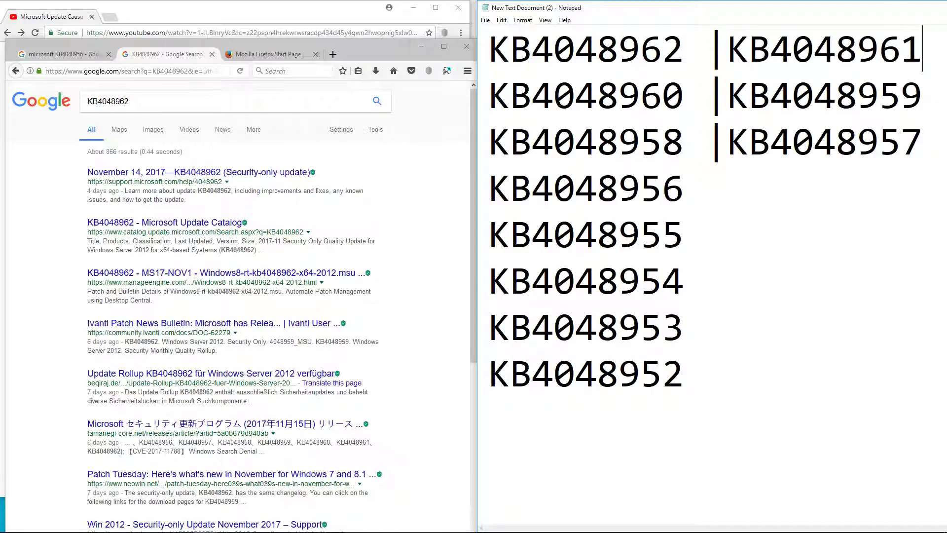
Open the KB4048962 support article and read its Epson printing known issue
click(197, 171)
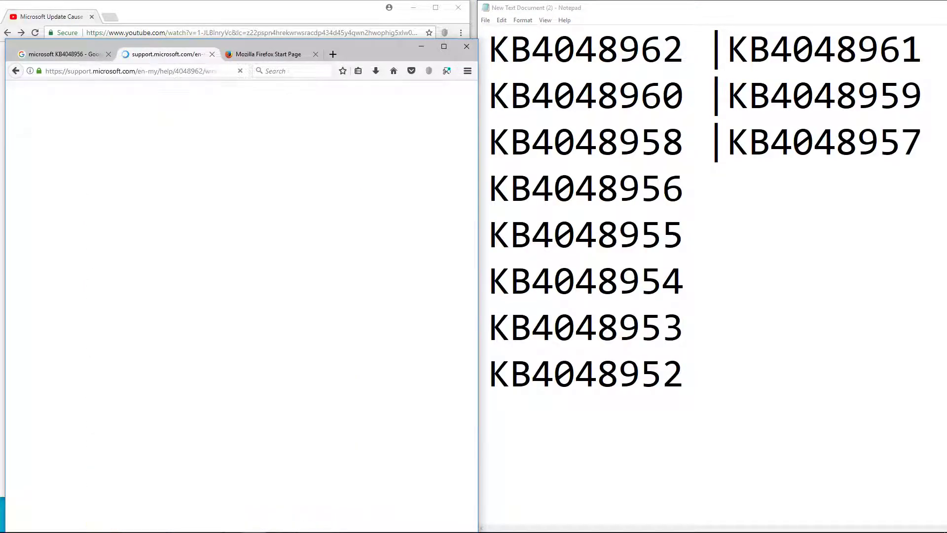
scroll(241, 295, down, 1)
scroll(242, 296, down, 5)
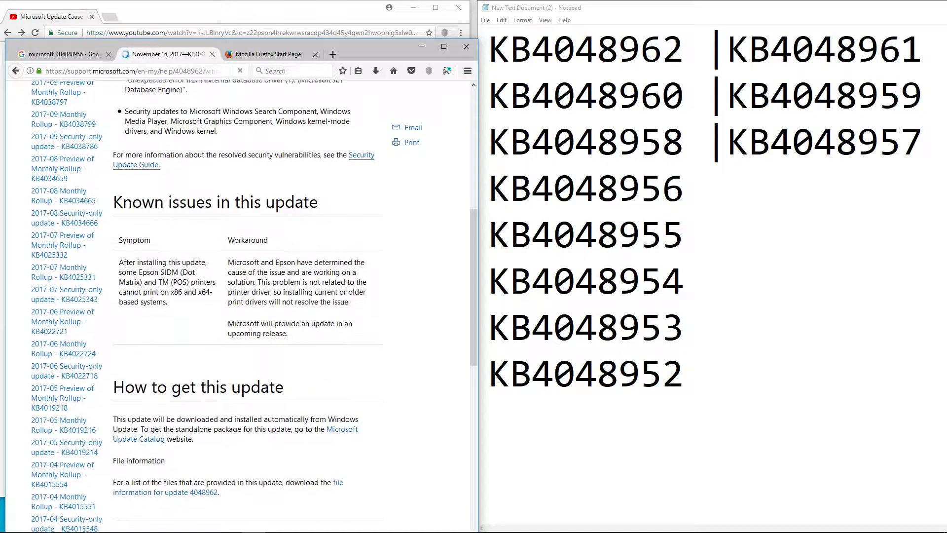
scroll(241, 296, up, 1)
drag(118, 273, 167, 336)
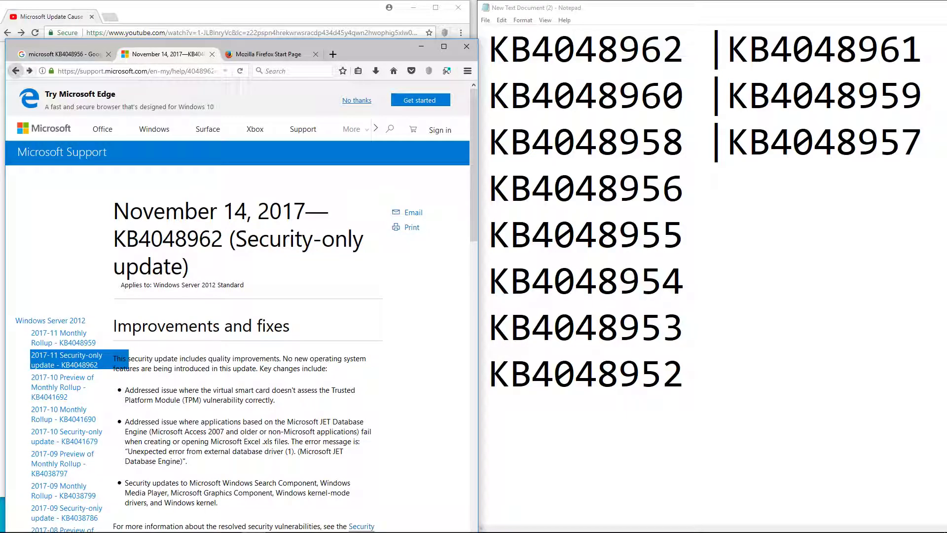
Search KB4048963, find no matching results, and minimize Firefox
key(ctrl+l)
text(KB4048959)
key(BackSpace)
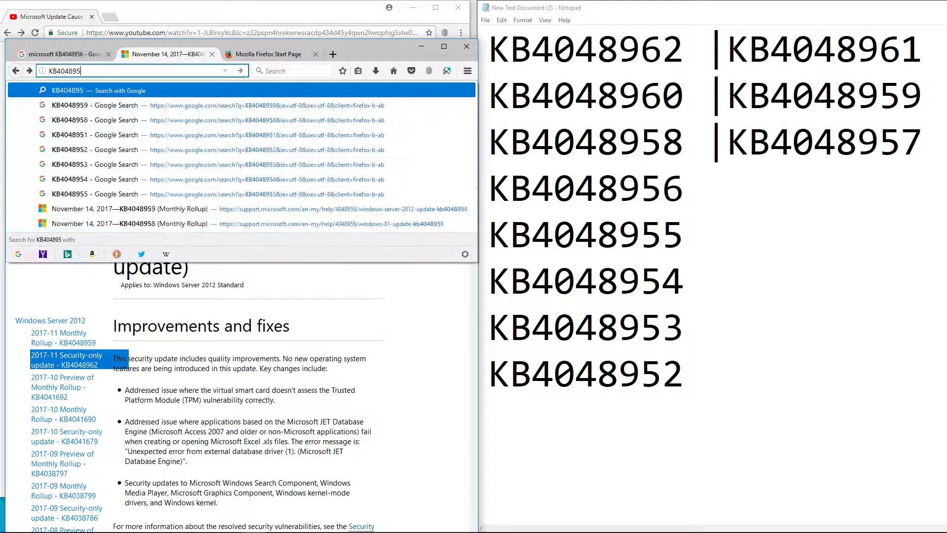
key(BackSpace)
text(63)
key(Return)
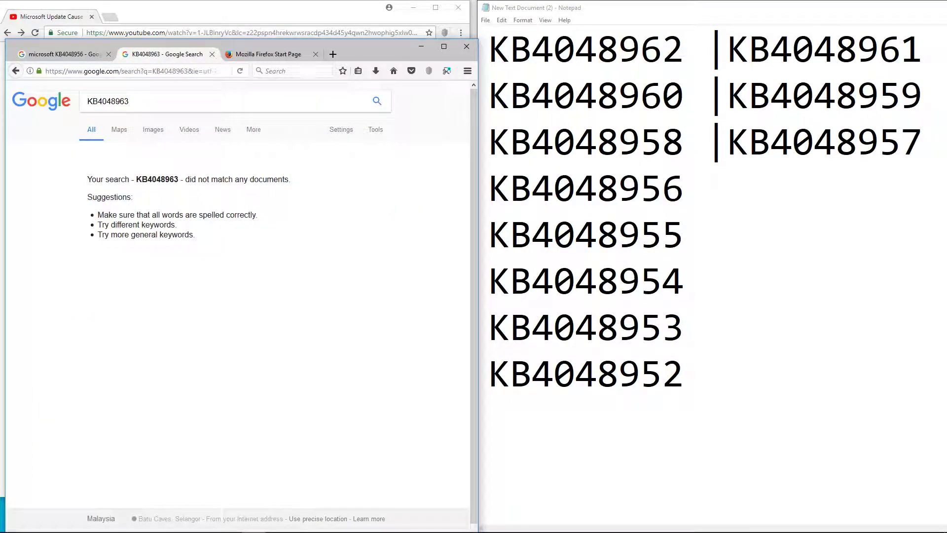
click(422, 46)
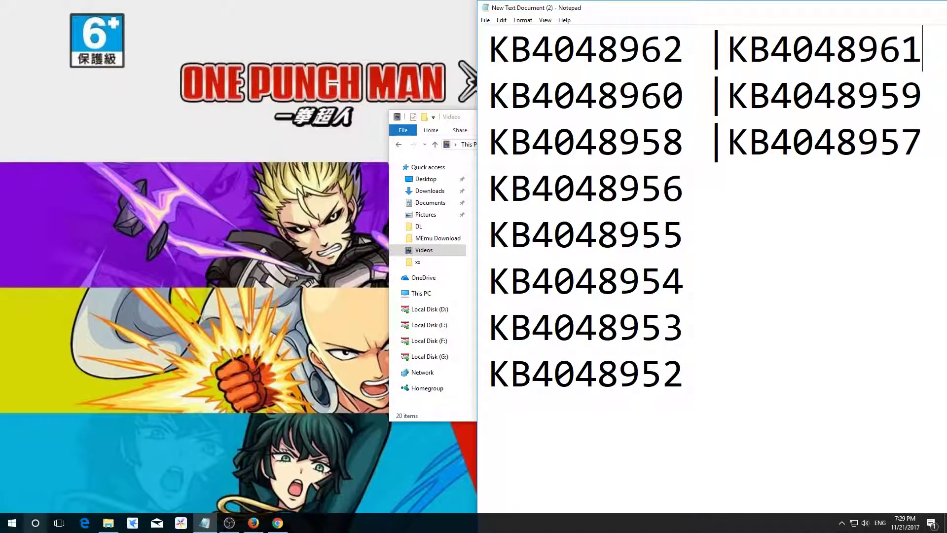
Find Control Panel via a Start-menu search for CONTROL and open Programs and Features
key(super)
text(CONTROL)
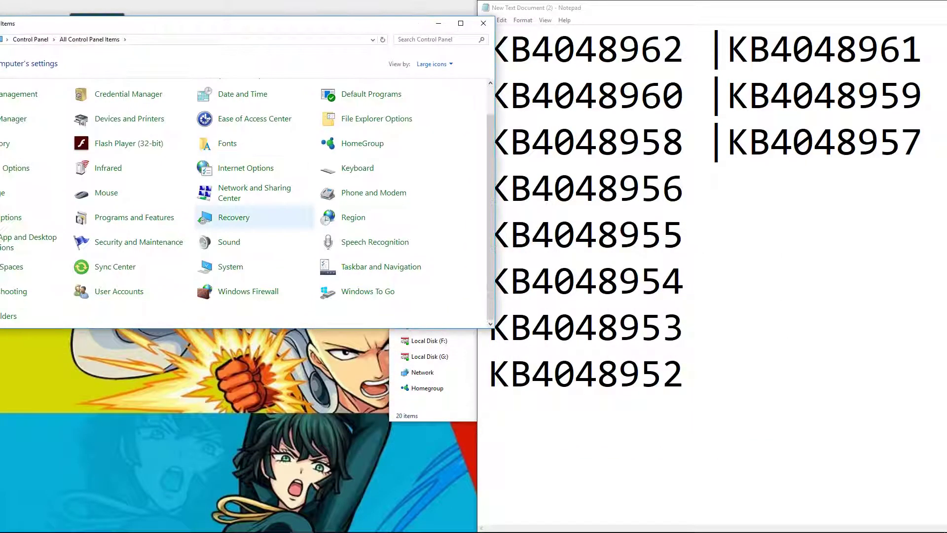
click(134, 217)
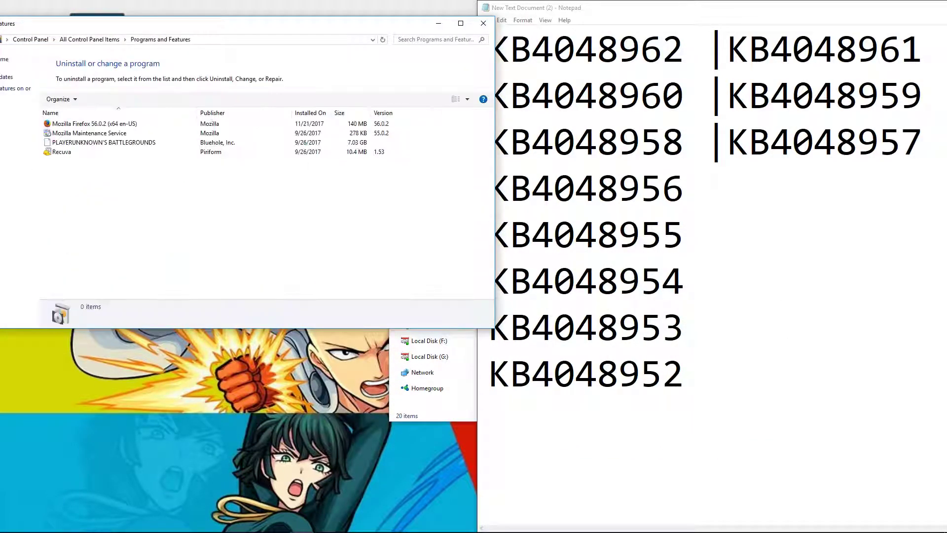
drag(247, 23, 340, 10)
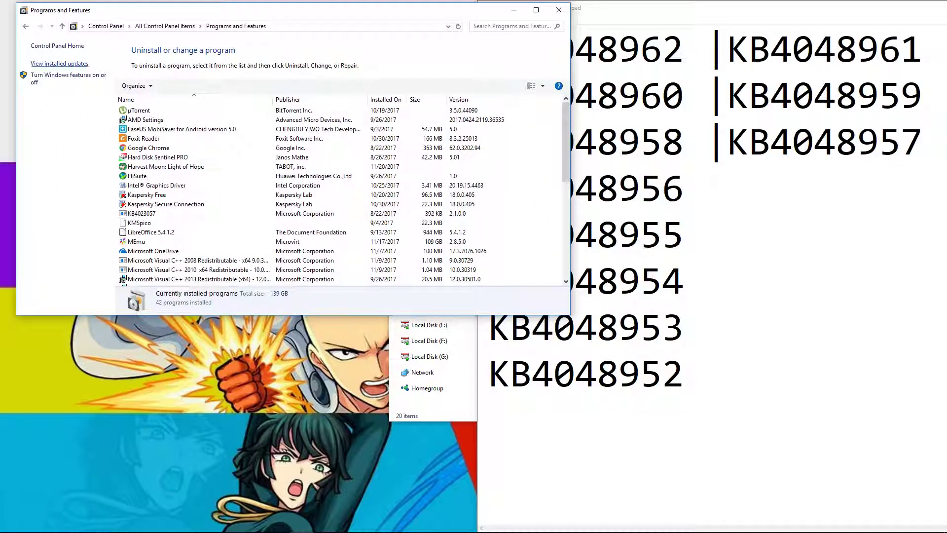
Show installed updates, select Security Update KB4048954, and move the window aside beside Notepad
click(60, 64)
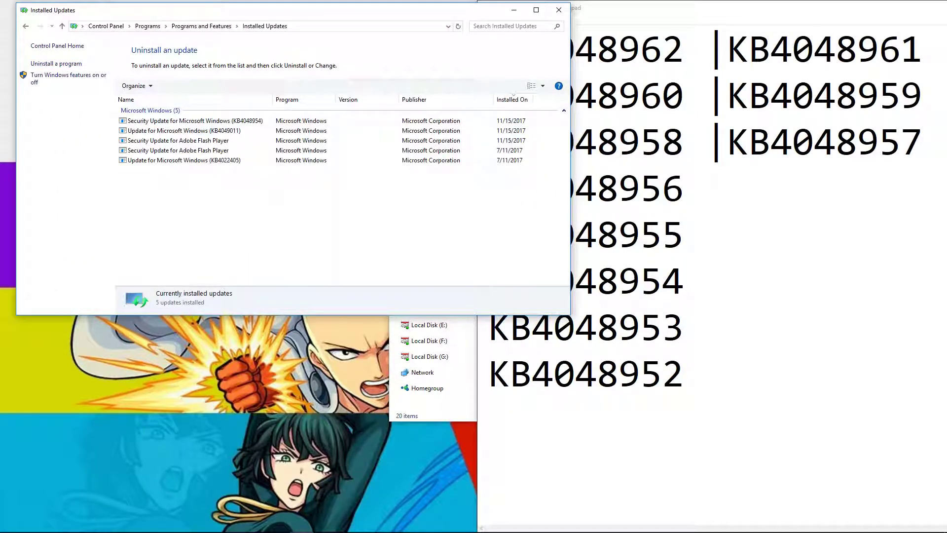
click(198, 121)
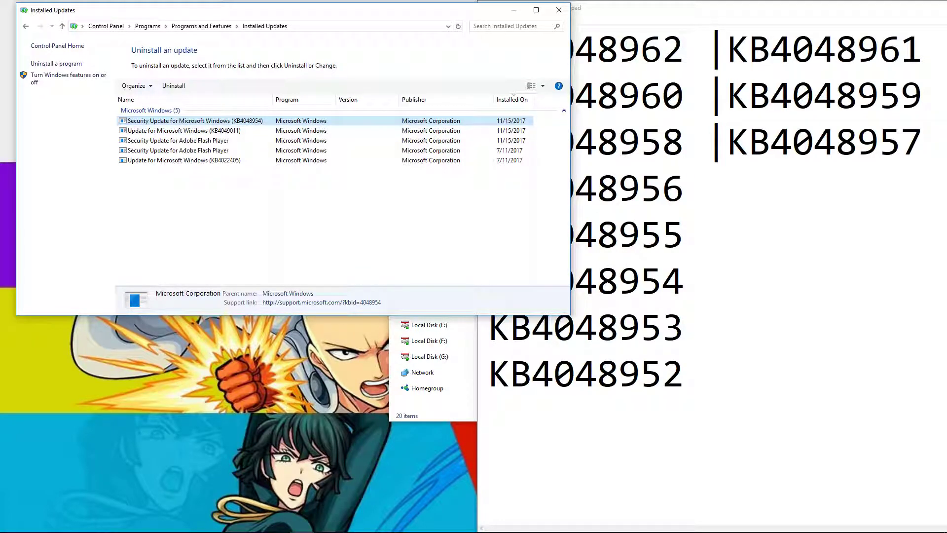
drag(197, 10, 111, 11)
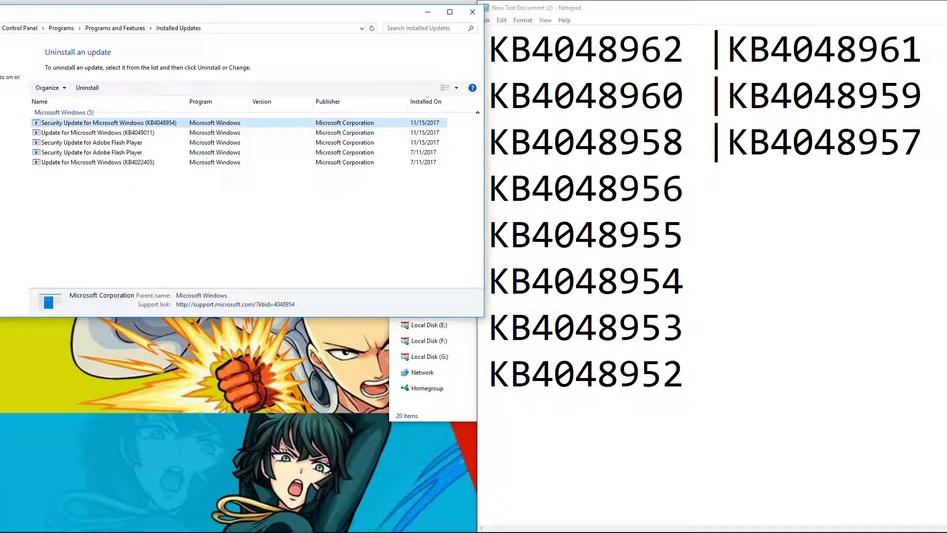
click(229, 523)
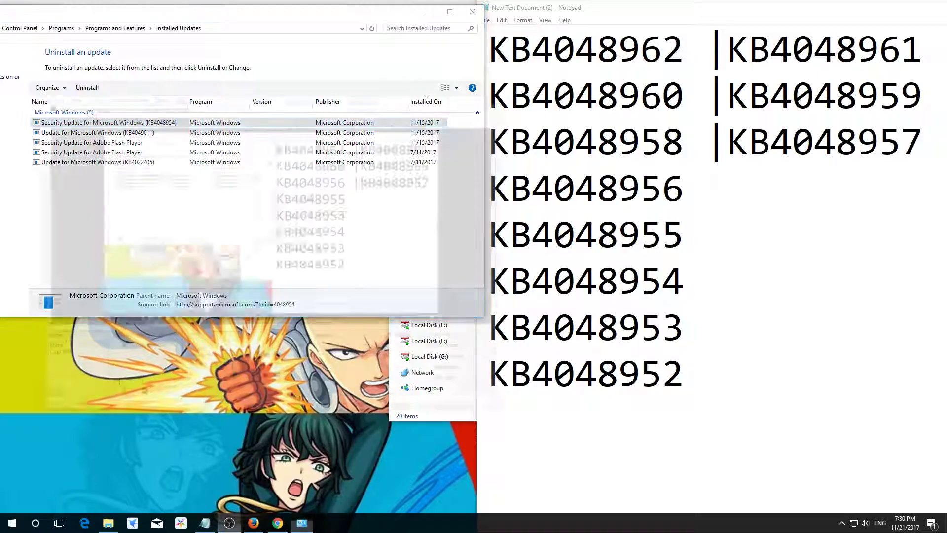